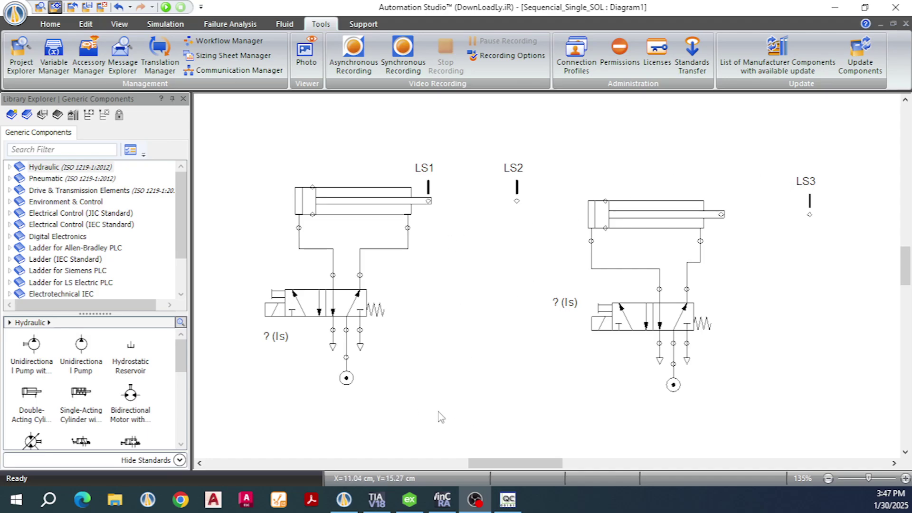
Switch to KEPServerEX and examine the driver and connection of Channel1 under Connectivity
left_click(410, 500)
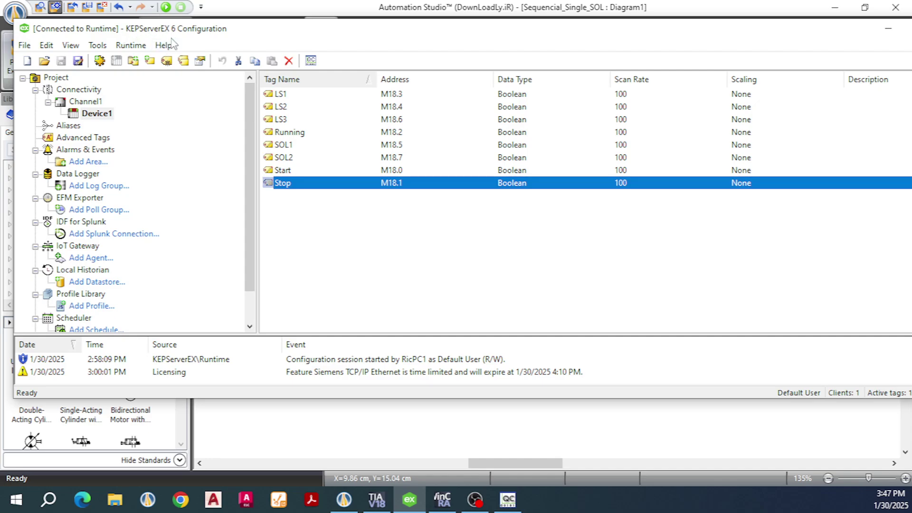
left_click(72, 90)
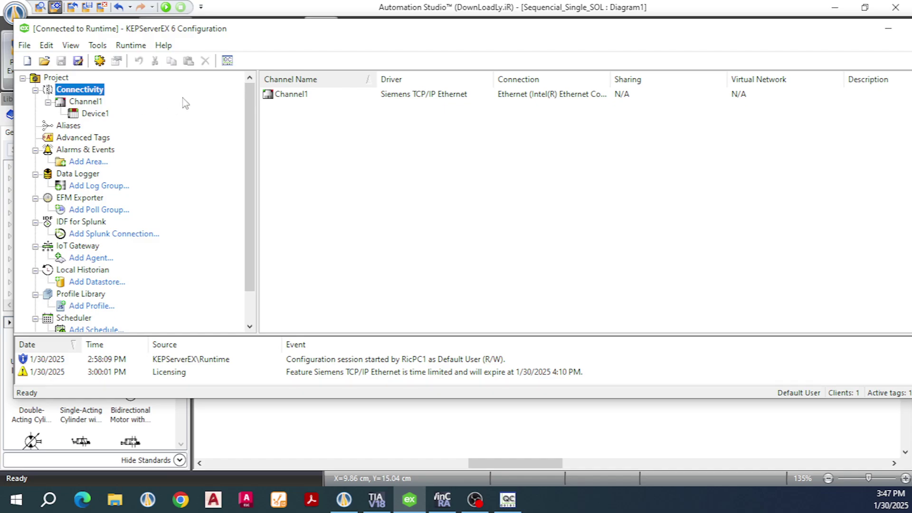
left_click(279, 98)
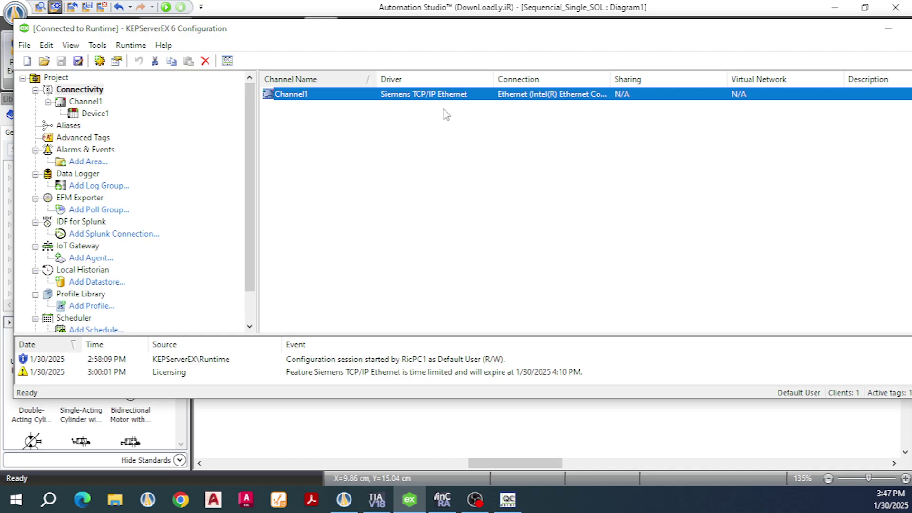
left_click(25, 46)
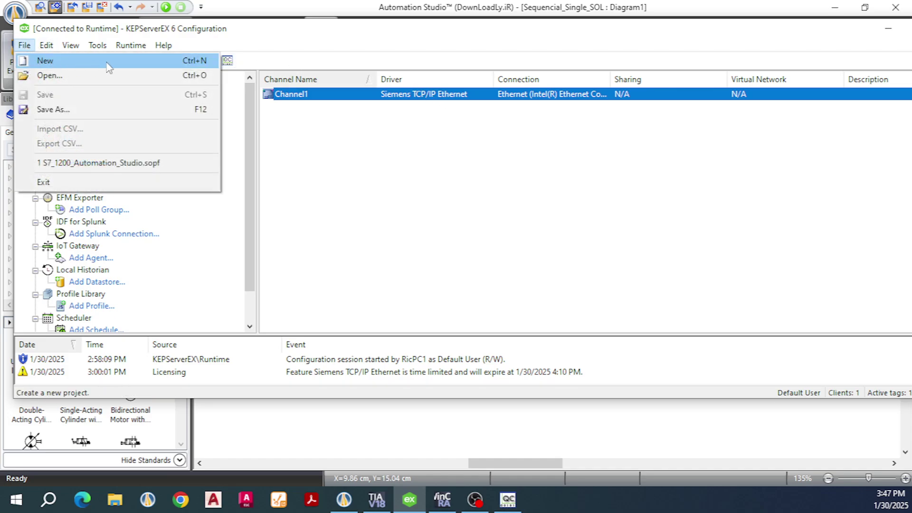
left_click(355, 157)
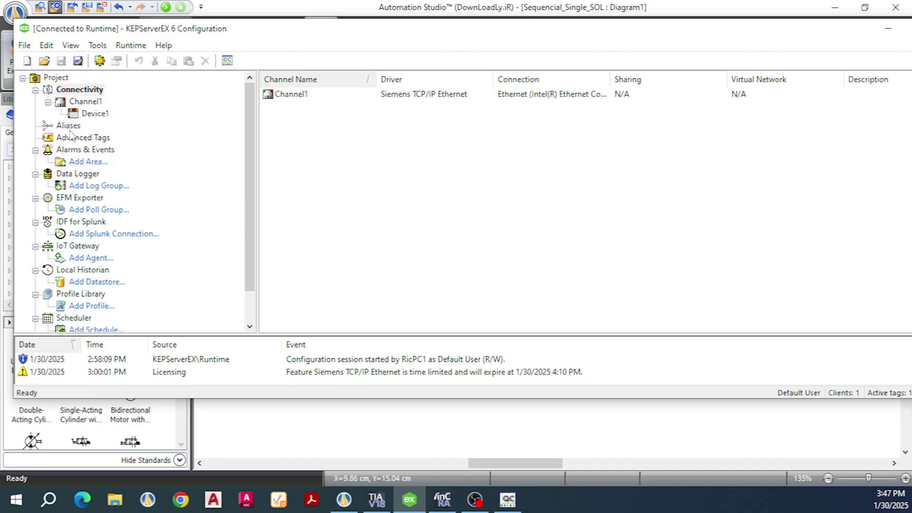
Examine the names, addresses and data types of the Device1 tags, going through them from LS1 to Stop
left_click(74, 116)
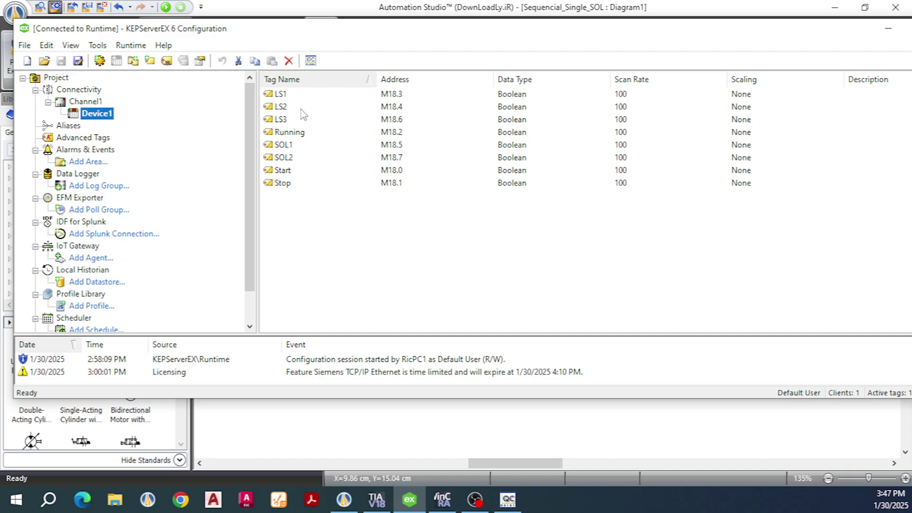
left_click(283, 95)
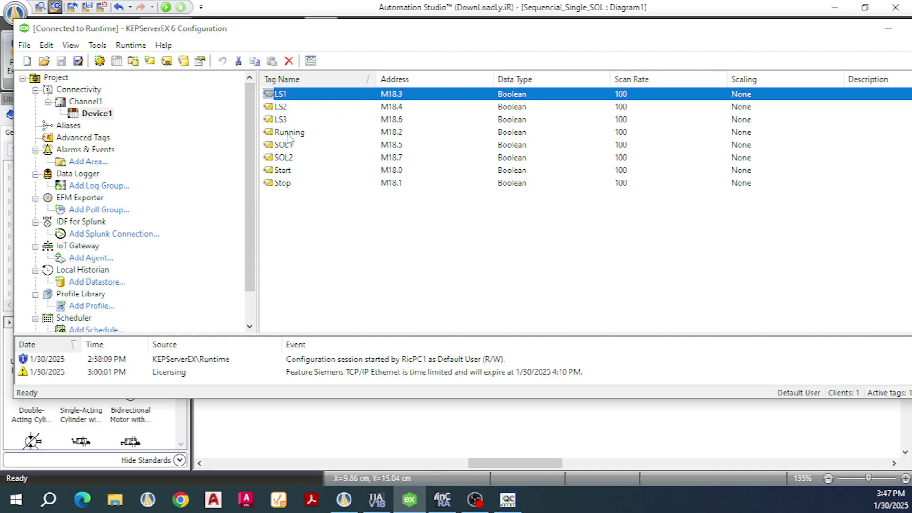
key("Down")
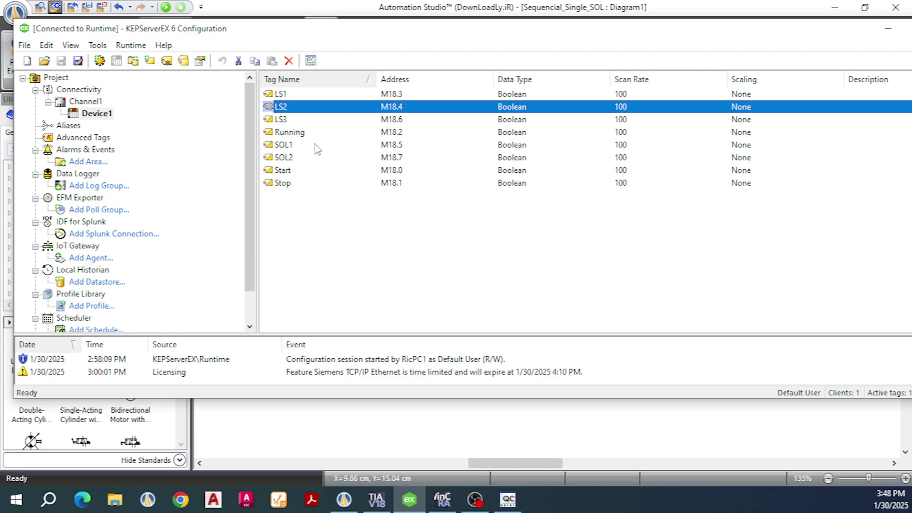
left_click(281, 121)
left_click(287, 135)
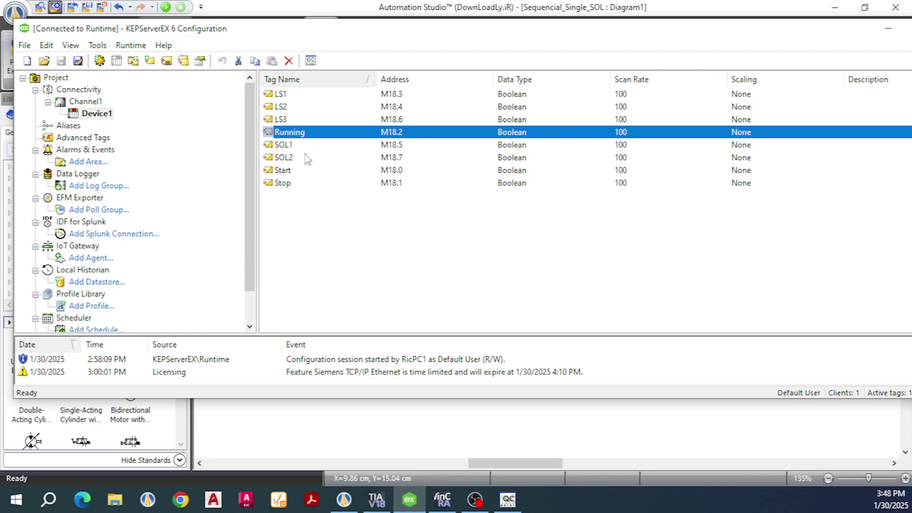
left_click(285, 148)
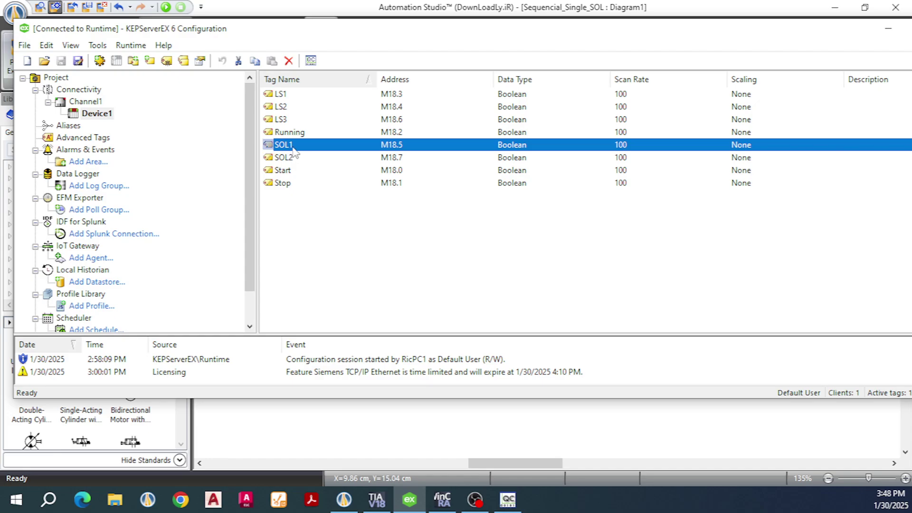
left_click(287, 161)
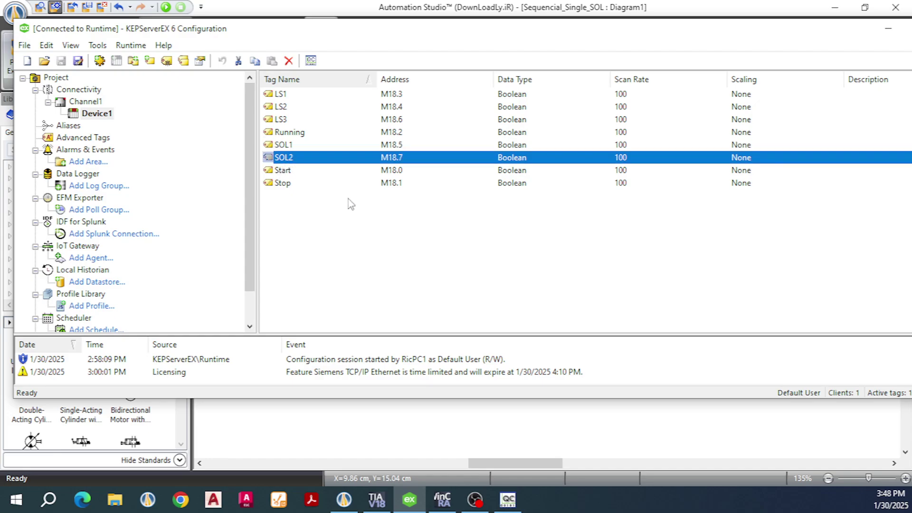
left_click(284, 175)
left_click(288, 185)
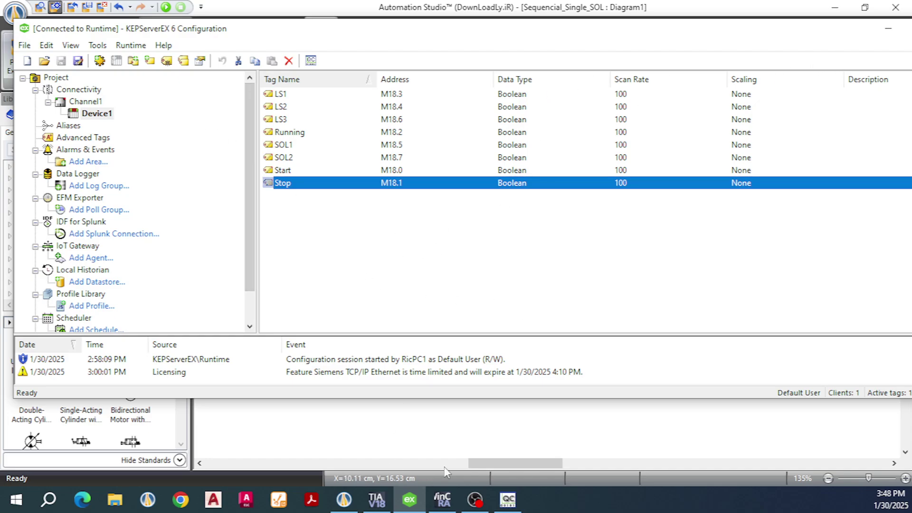
Switch to Automation Studio and add the local Kepware.KEPServerEX.V6 server to the OPC Client DA in Communication Manager, with the alias Server_#1
left_click(344, 500)
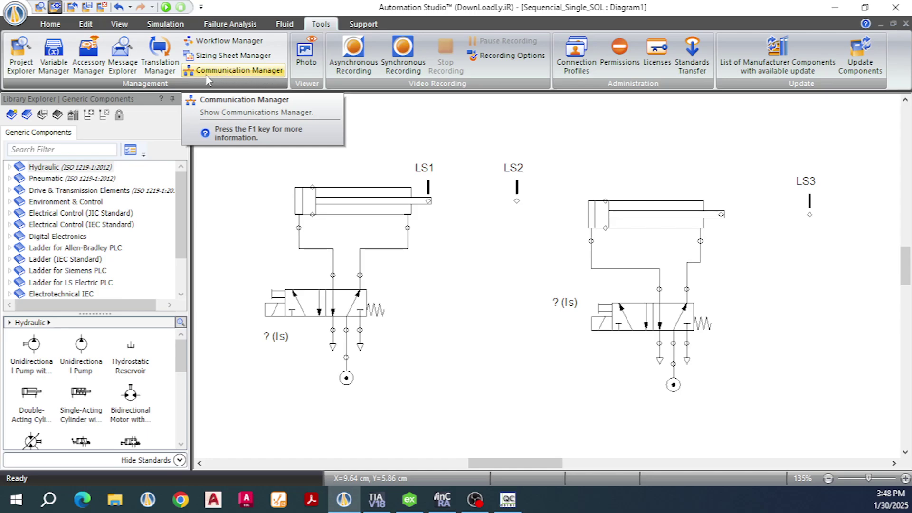
left_click(247, 76)
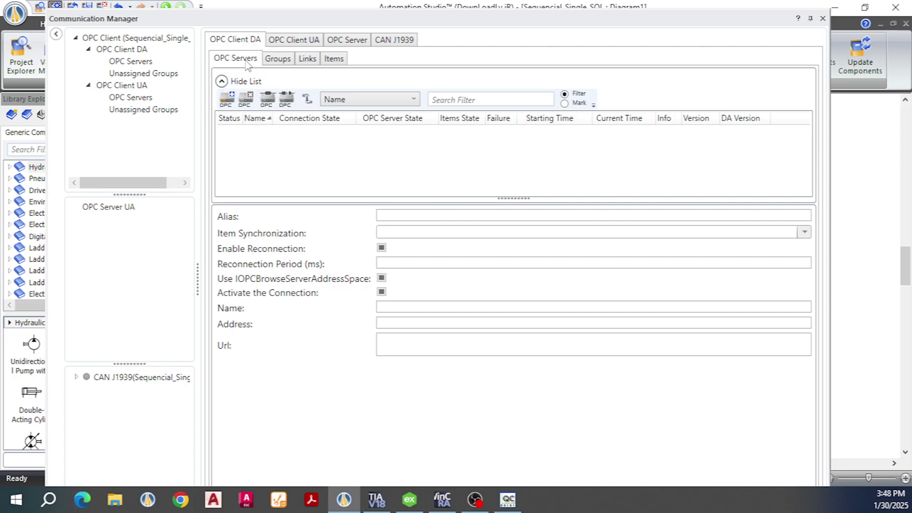
left_click(229, 98)
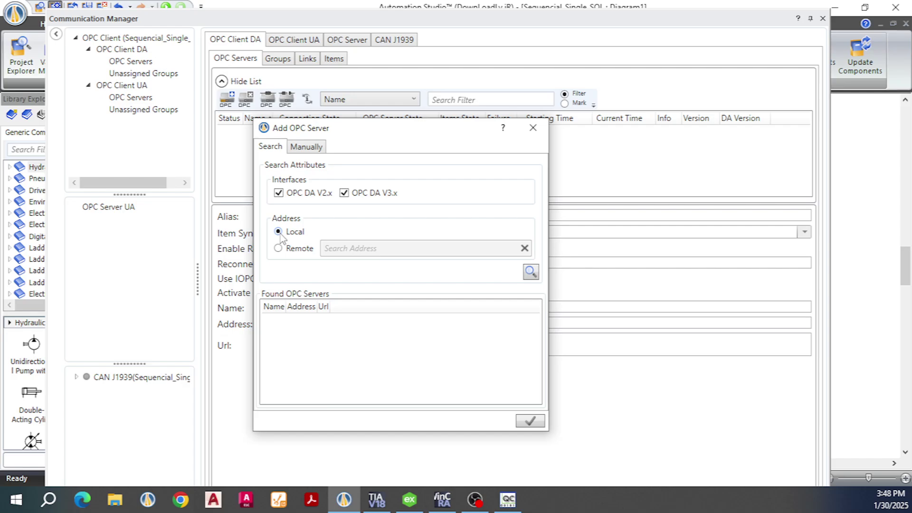
left_click(530, 273)
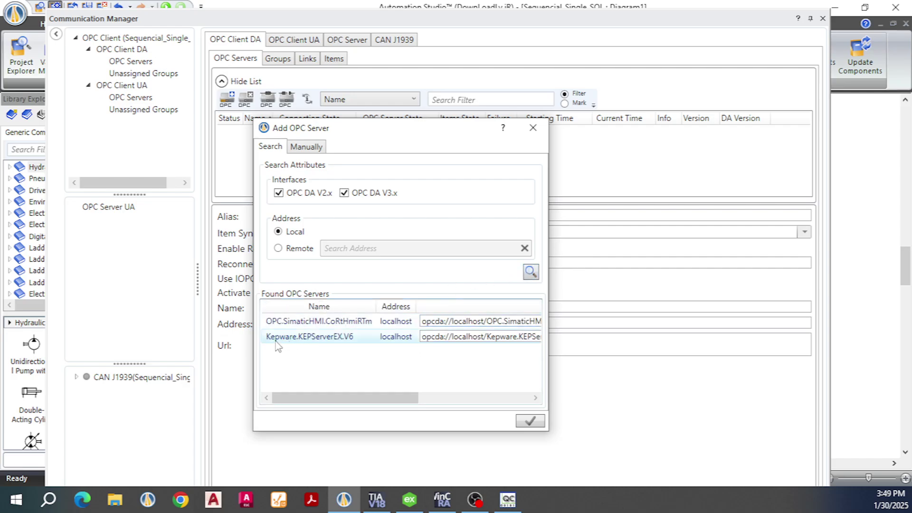
left_click(277, 342)
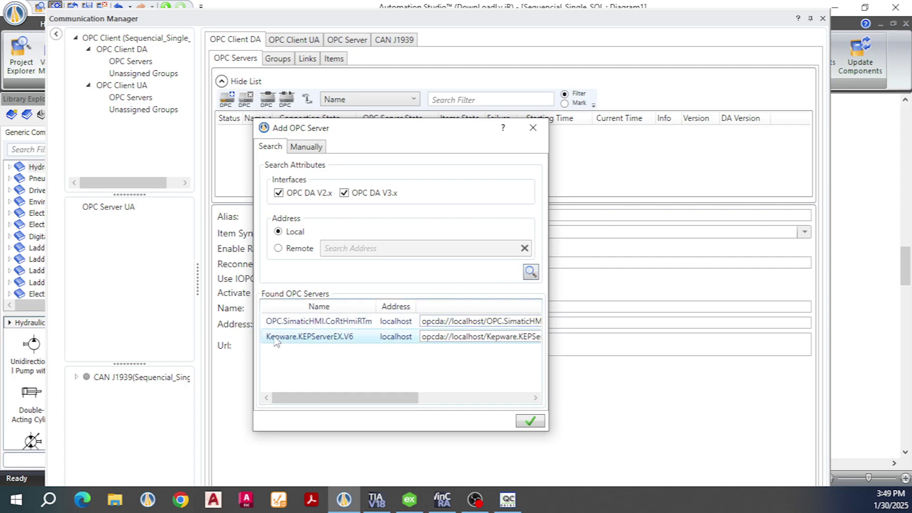
left_click(356, 339)
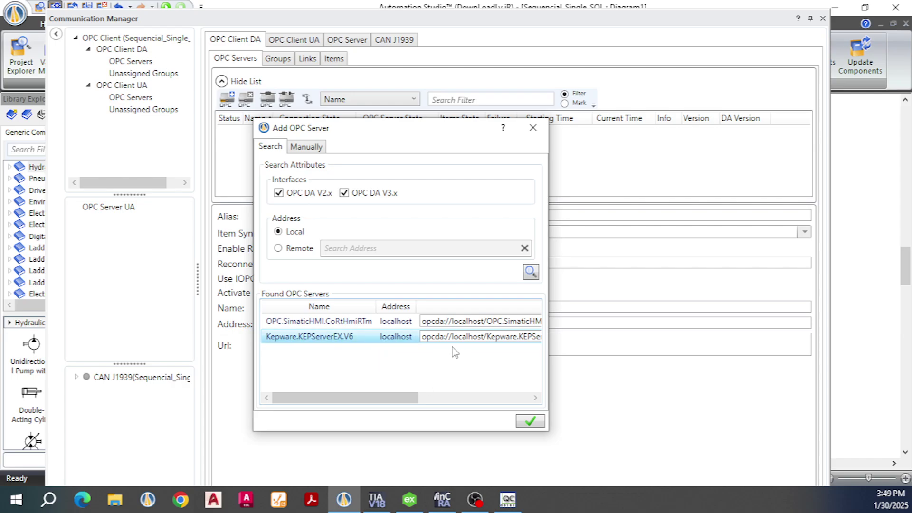
left_click(529, 421)
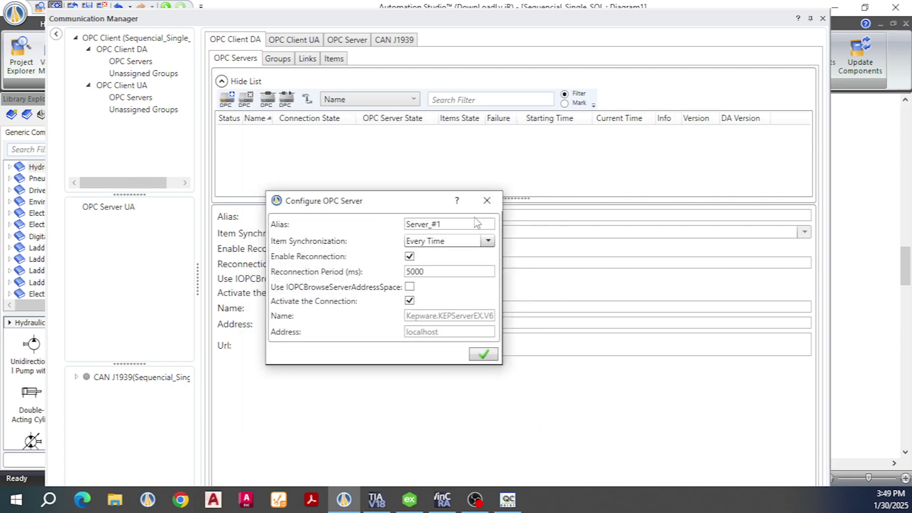
left_click(437, 224)
left_click(483, 355)
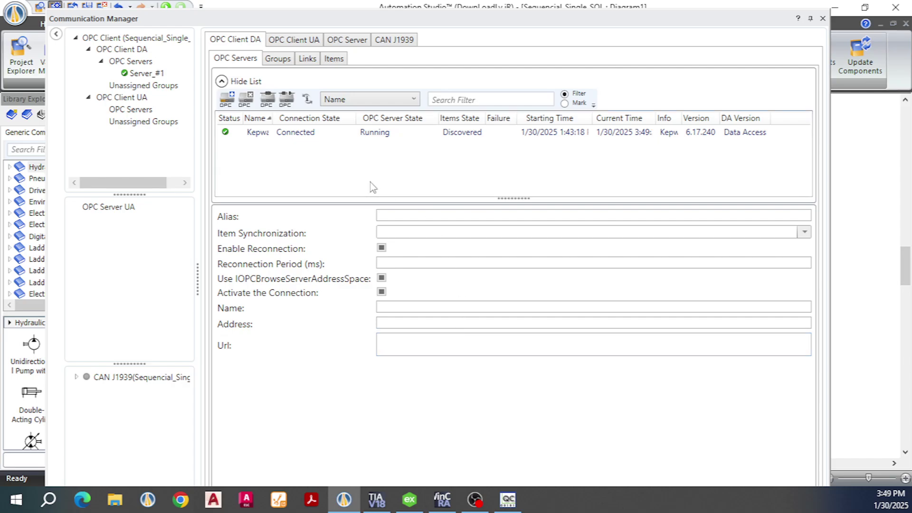
Create the OPC DA group Group_#1 and assign it to Server_#1
left_click(277, 60)
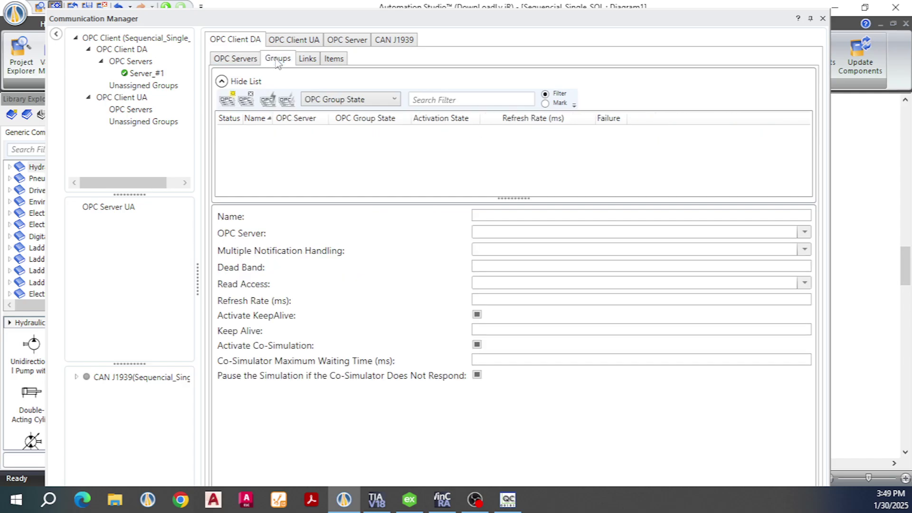
left_click(227, 100)
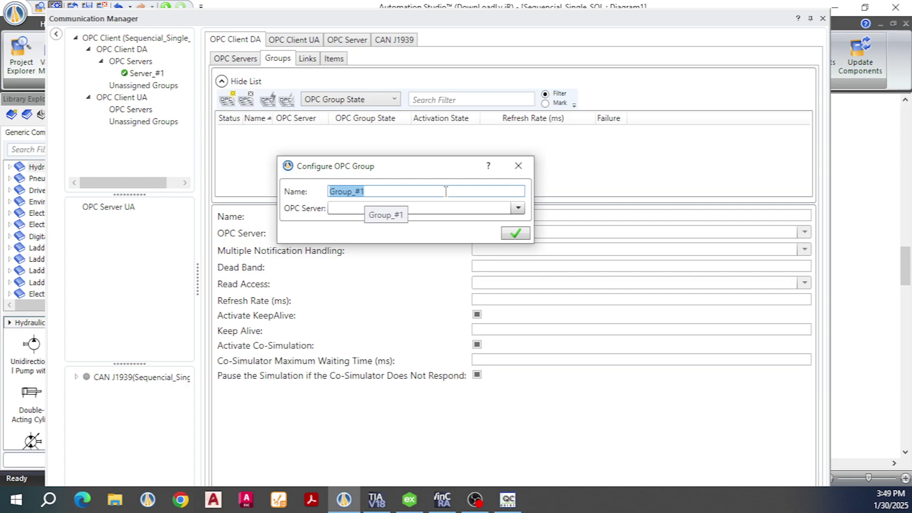
left_click(518, 209)
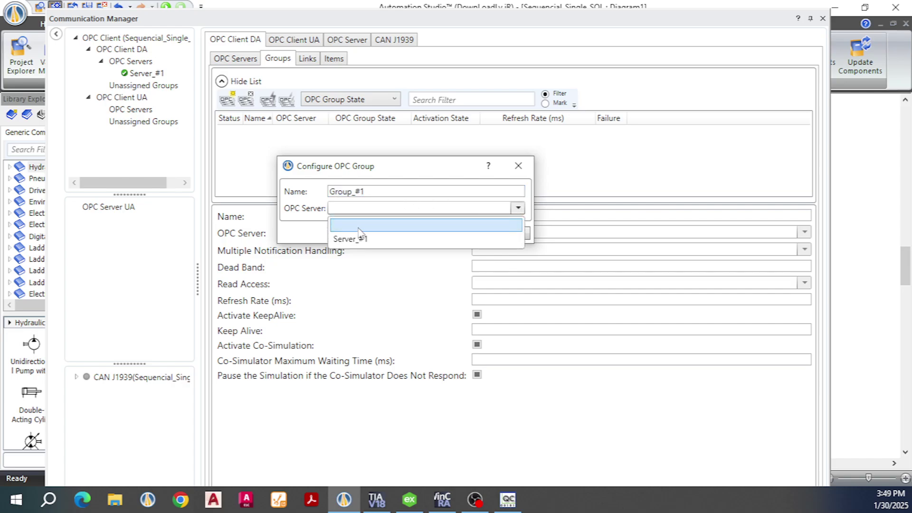
left_click(356, 239)
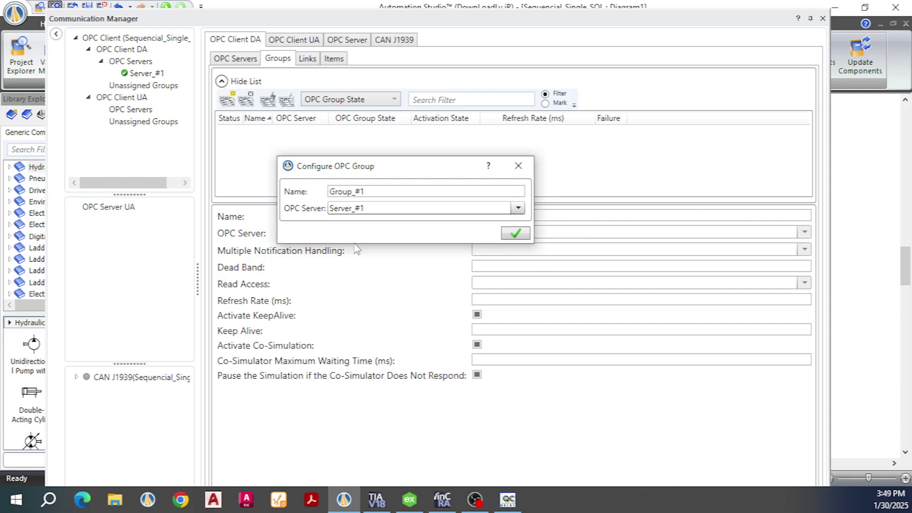
left_click(514, 234)
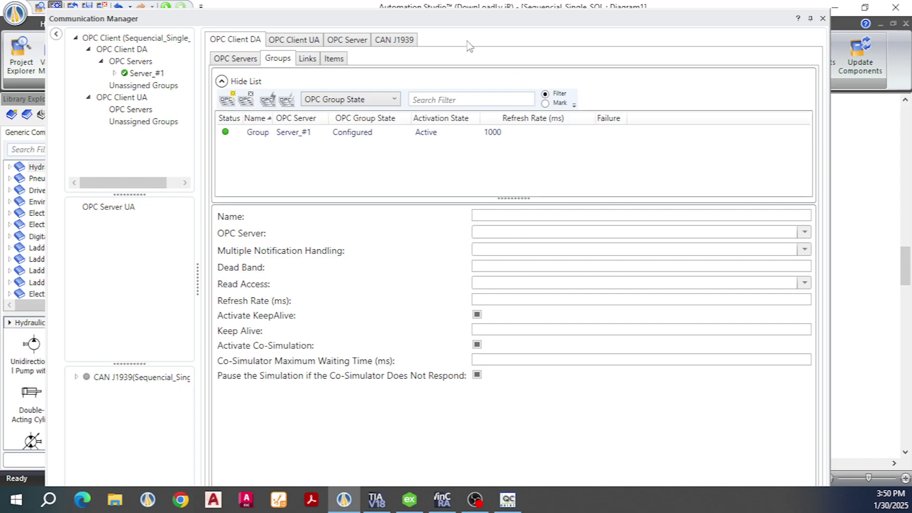
Examine the OPC items of Channel1's Device1 available for linking in Group_#1, and close Communication Manager
left_click(307, 59)
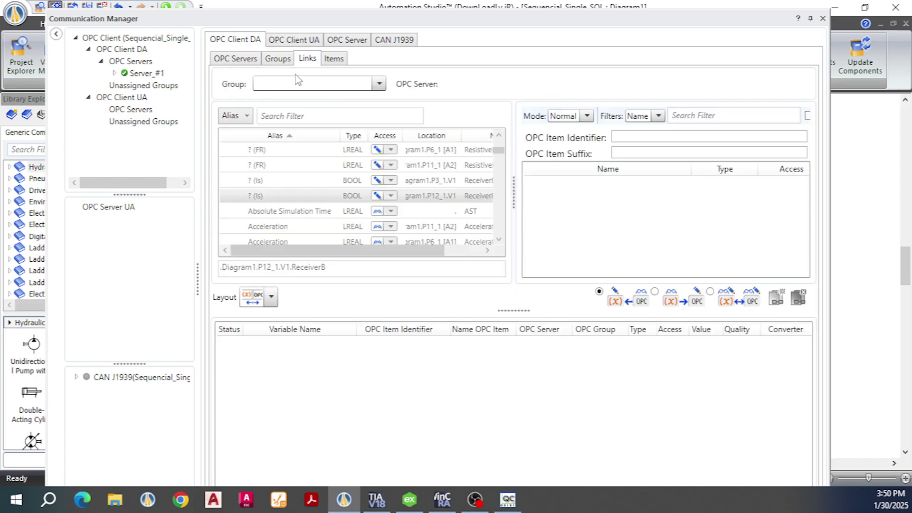
left_click(379, 84)
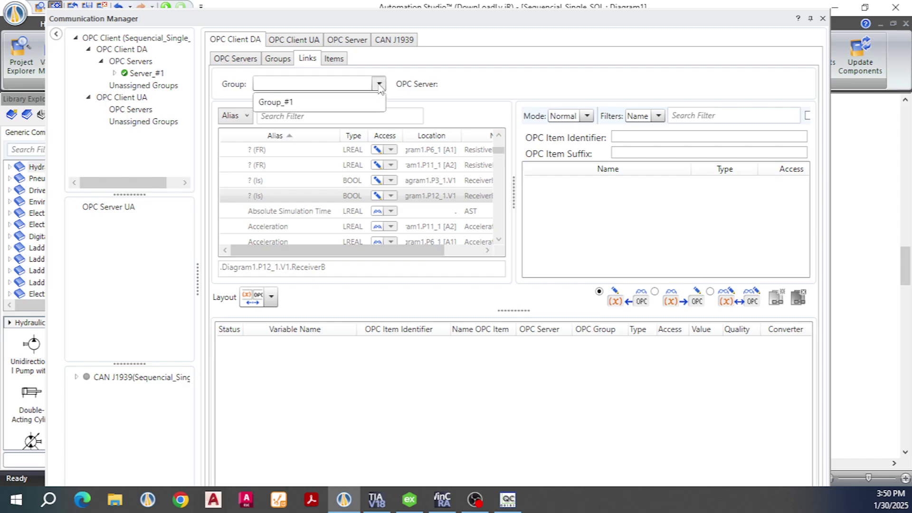
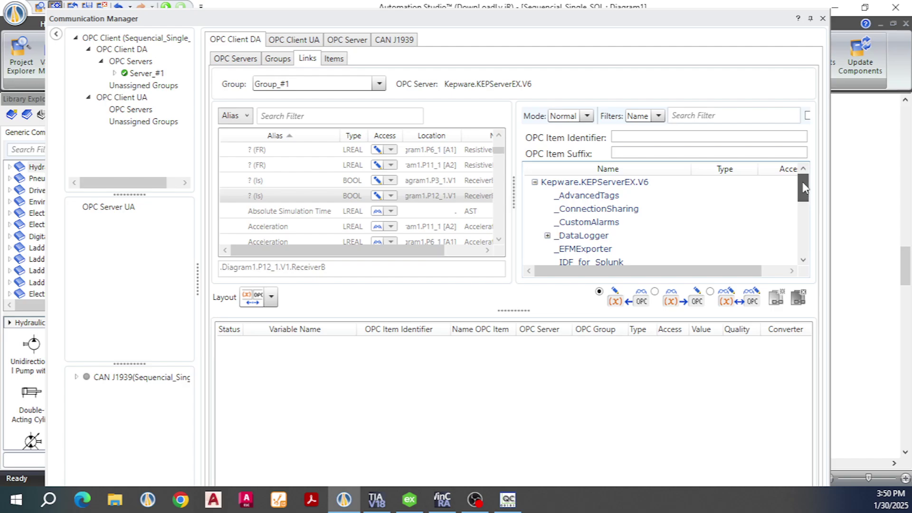
left_click_drag(803, 189, 805, 242)
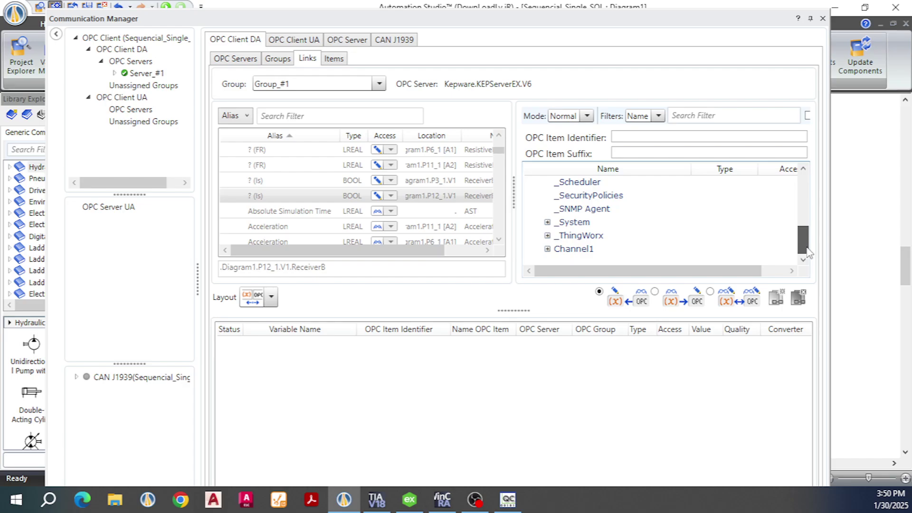
left_click(548, 249)
left_click_drag(805, 232, 807, 239)
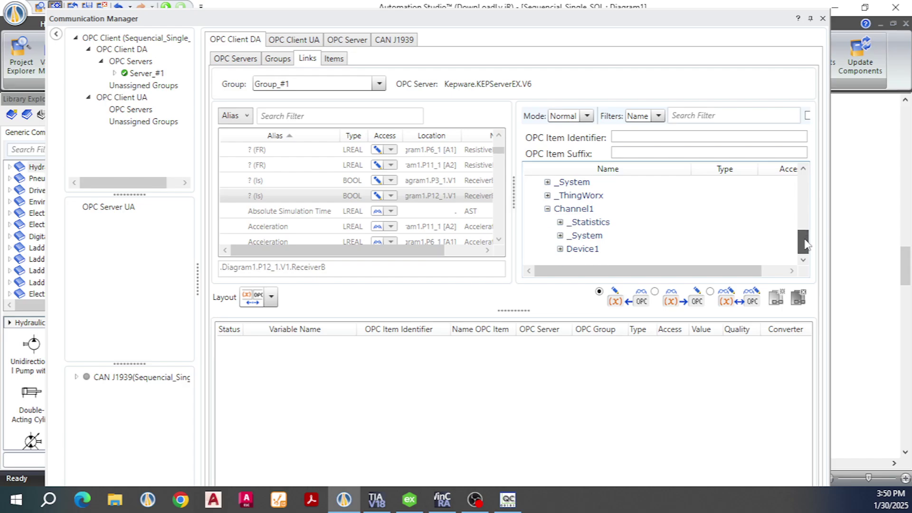
left_click(560, 250)
left_click_drag(806, 221, 807, 243)
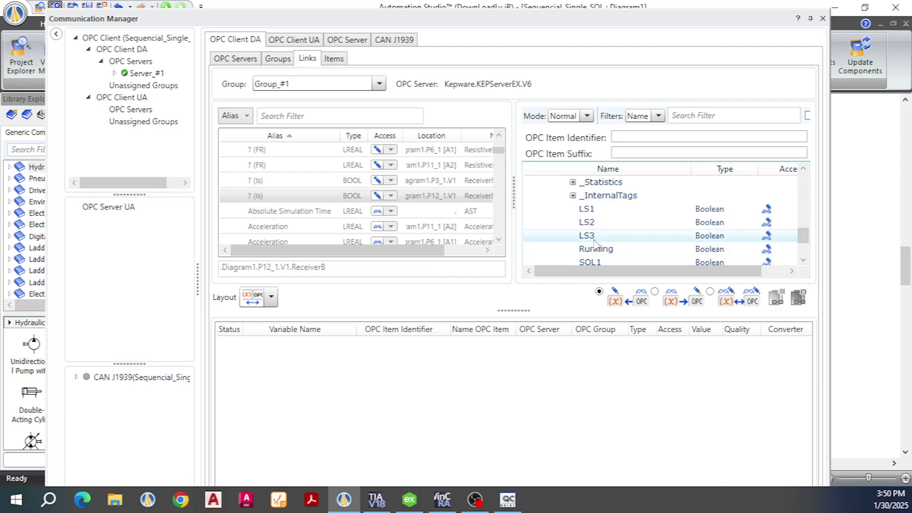
scroll(648, 222, "down", 1)
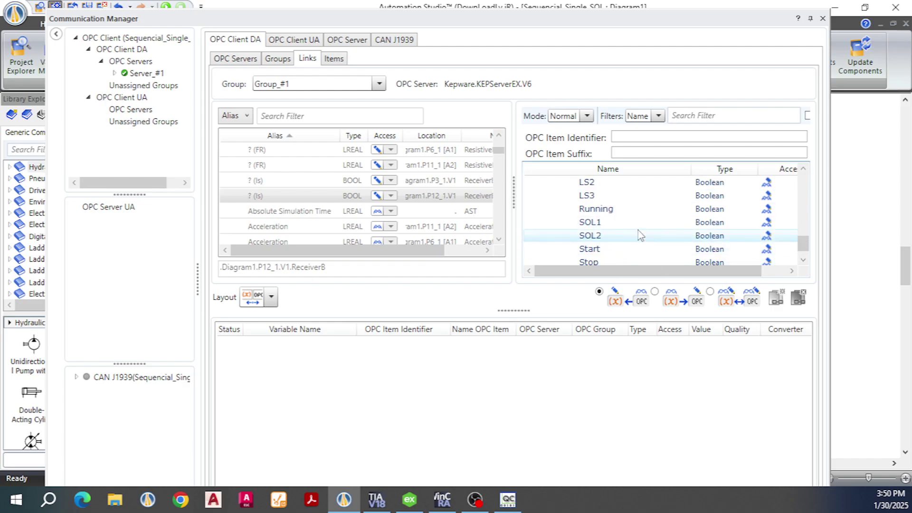
scroll(613, 247, "up", 3)
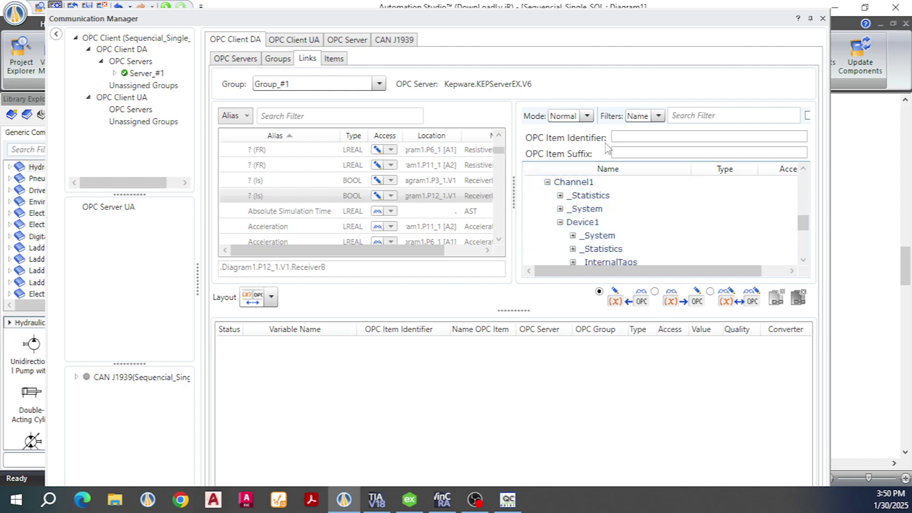
left_click(822, 19)
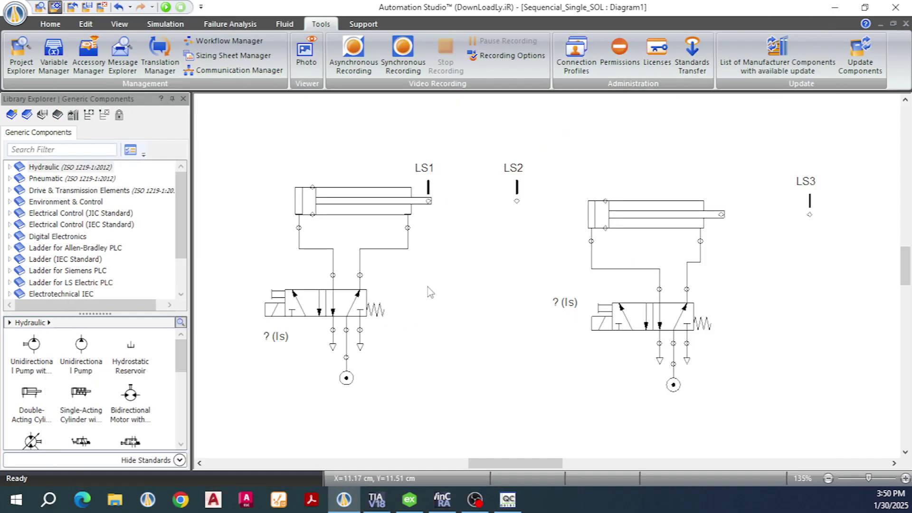
Examine the solenoid control variable in the component properties of both directional valves, V1 and V2
left_click(276, 316)
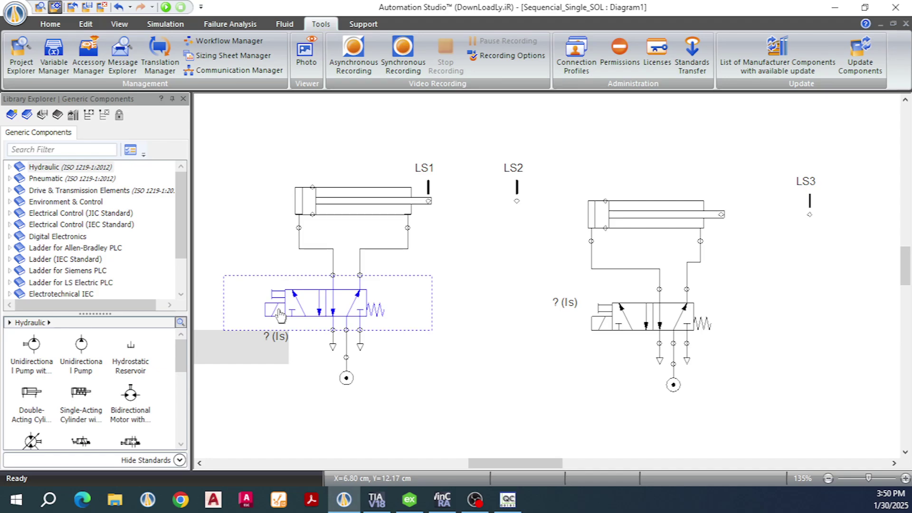
double_click(280, 315)
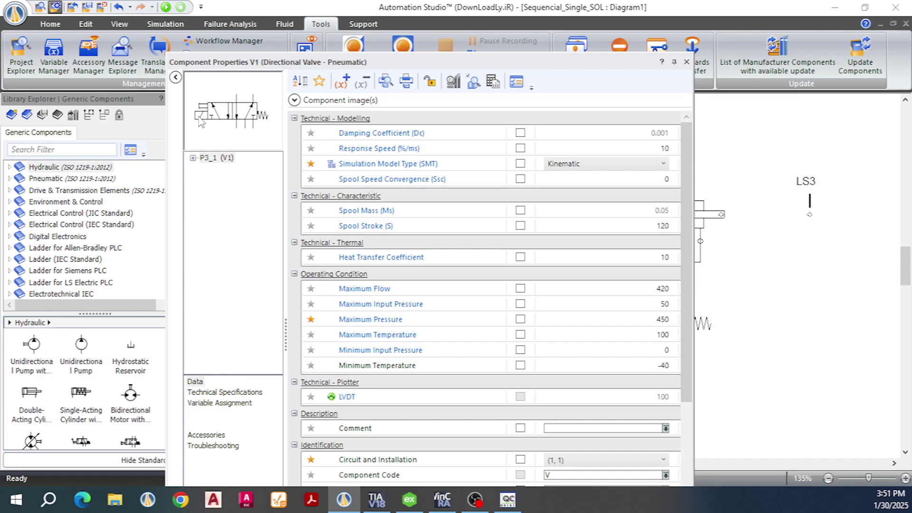
left_click(201, 121)
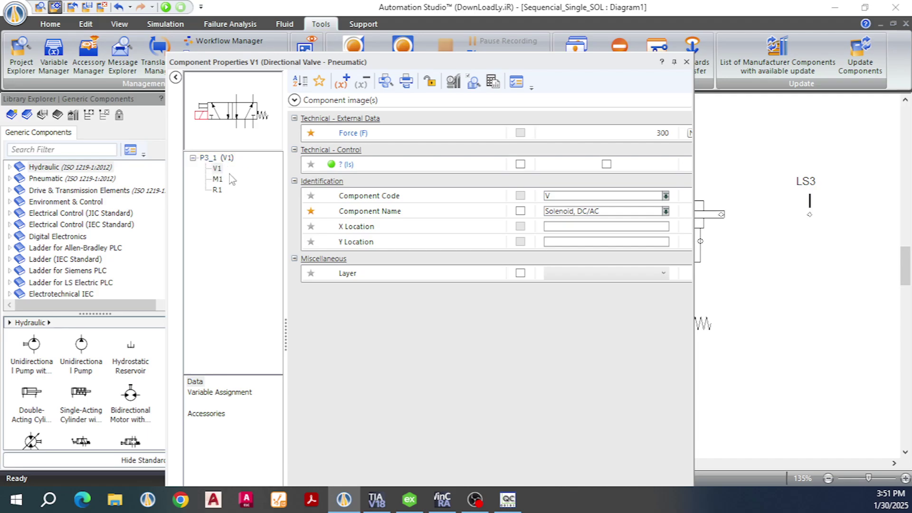
left_click(686, 63)
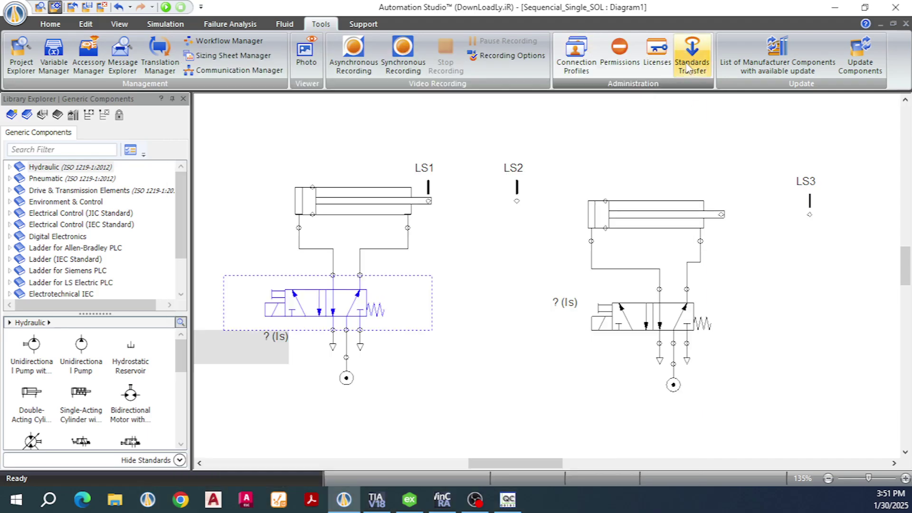
left_click(564, 341)
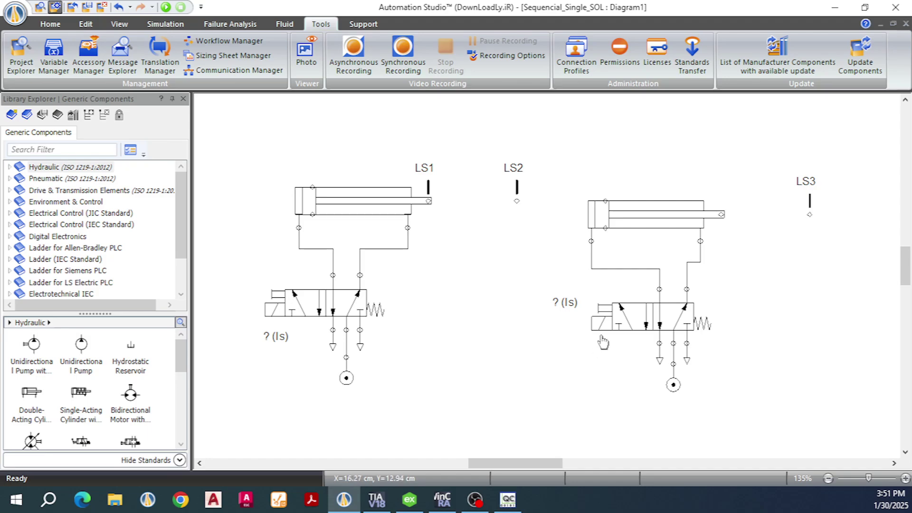
double_click(604, 341)
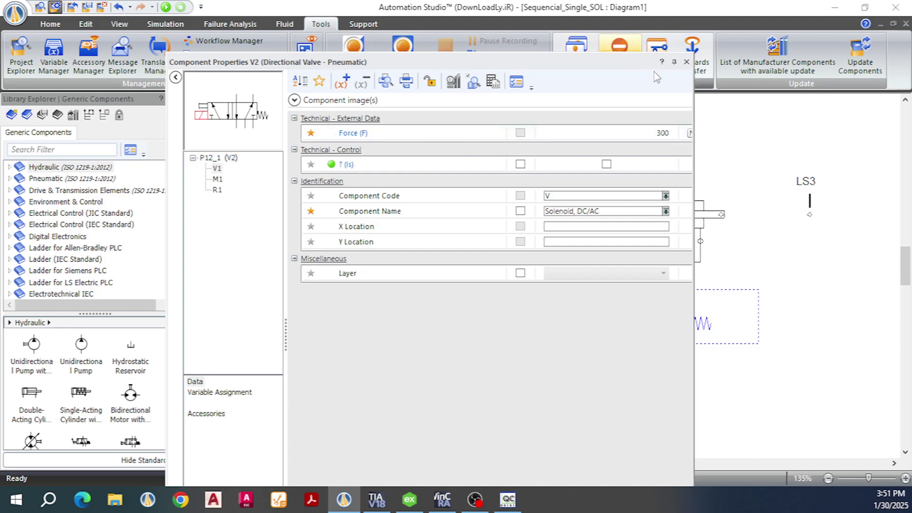
left_click(686, 62)
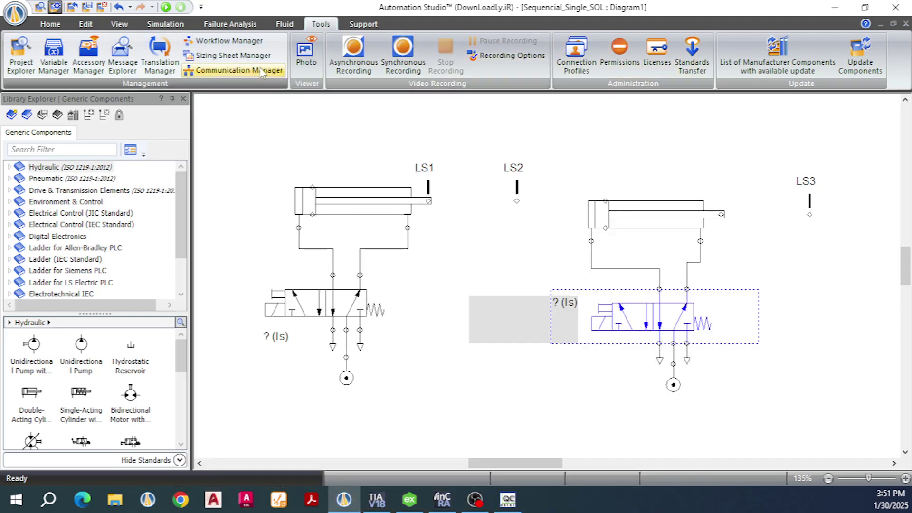
In Communication Manager, link the first valve's solenoid variable at Diagram1.P3_1.V1 to Channel1.Device1.SOL1, with the variable reading from OPC
left_click(215, 71)
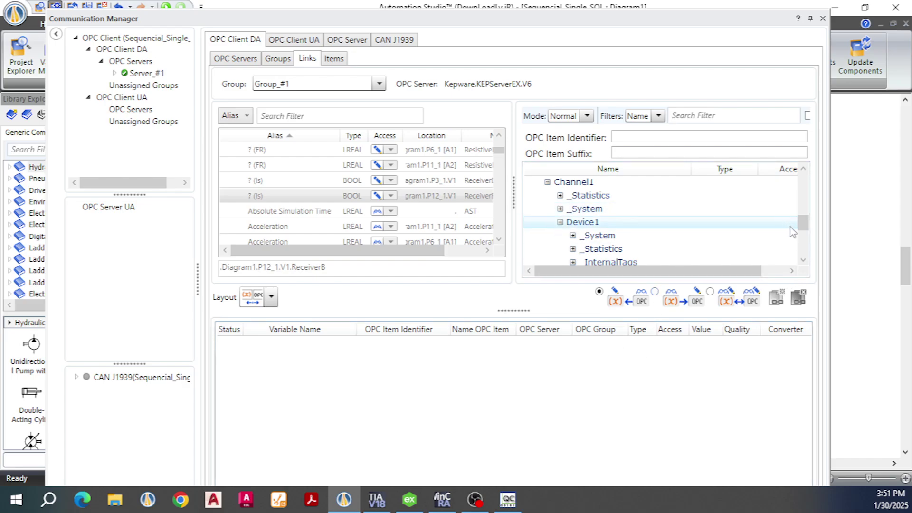
left_click_drag(802, 223, 803, 242)
left_click(591, 237)
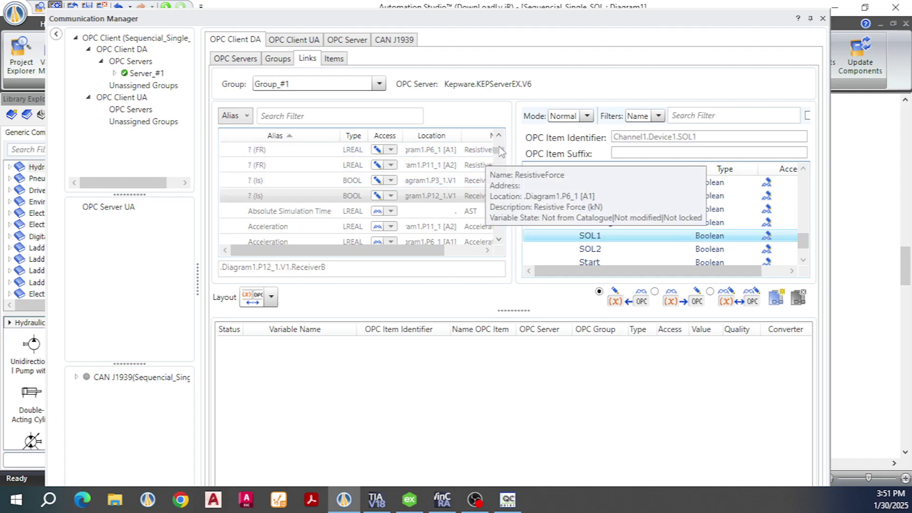
left_click(440, 185)
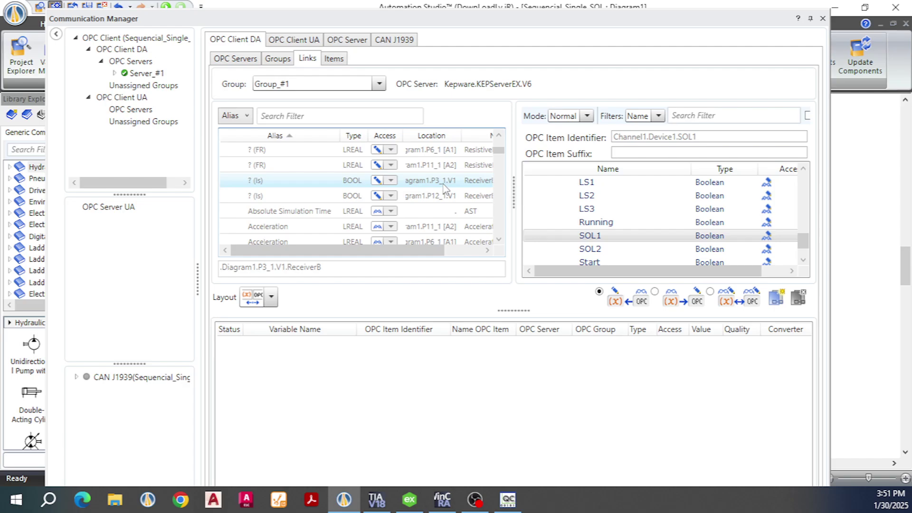
left_click(437, 200, "shift")
left_click(643, 236)
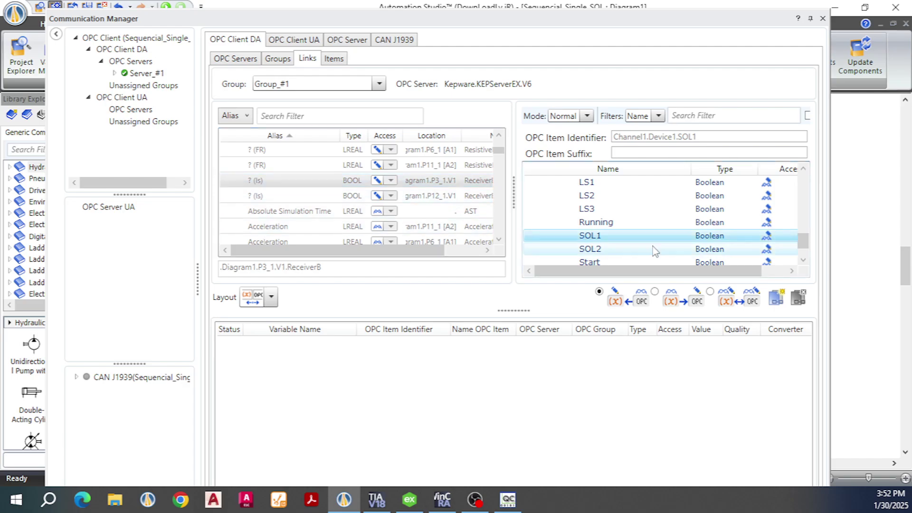
left_click(600, 292)
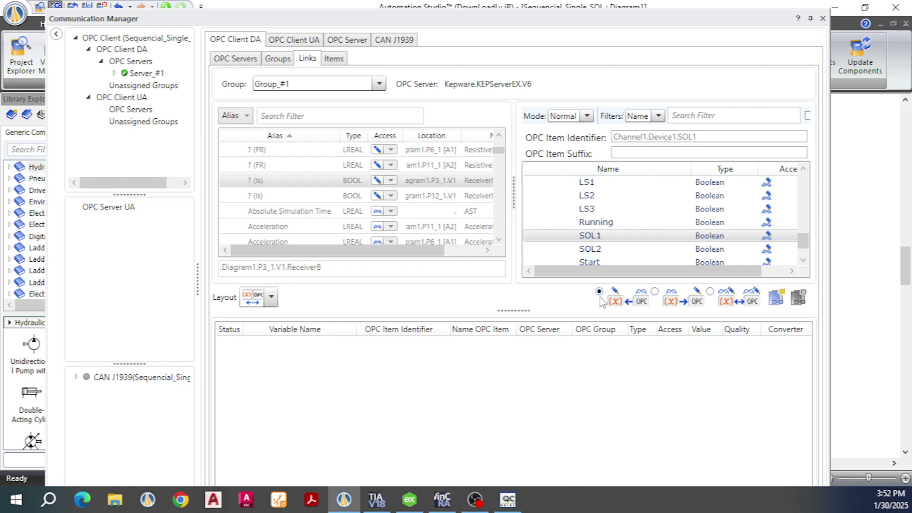
left_click(775, 299)
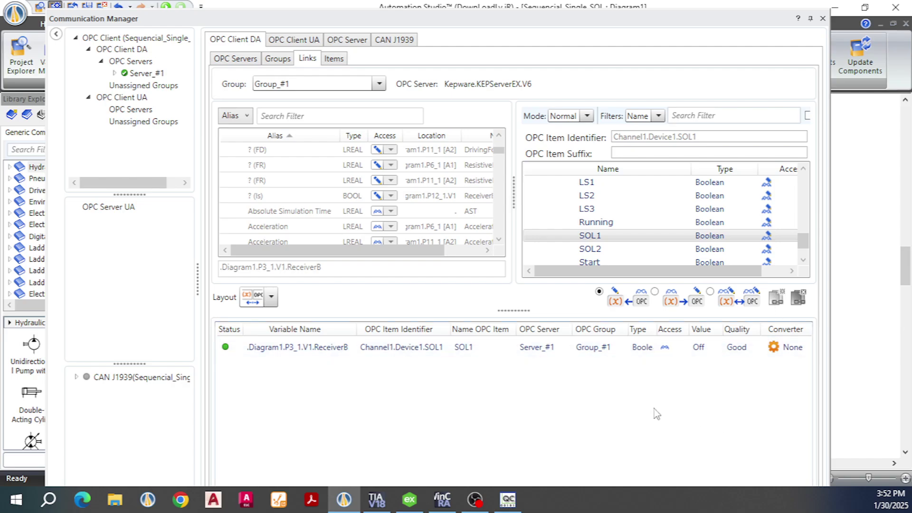
Link the second valve's solenoid variable at Diagram1.P12_1.V1 to Channel1.Device1.SOL2, reading from OPC
left_click(589, 251)
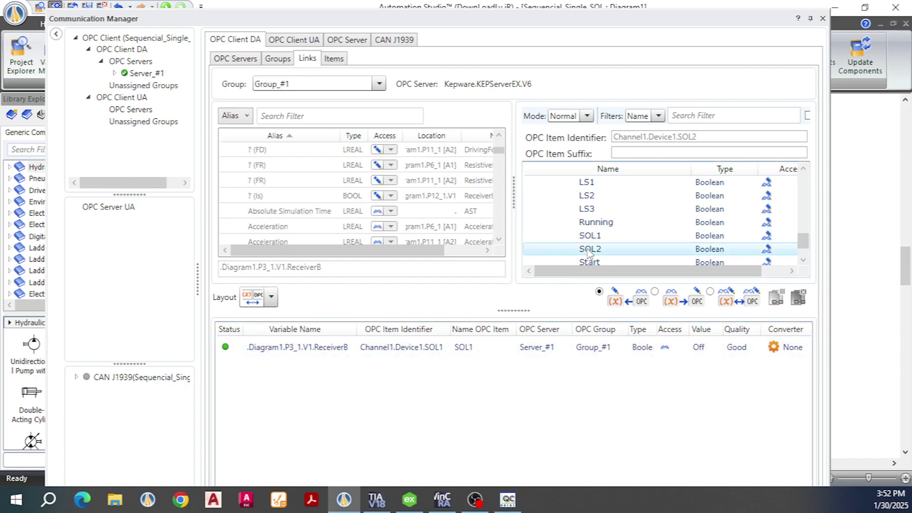
left_click(637, 240, "shift")
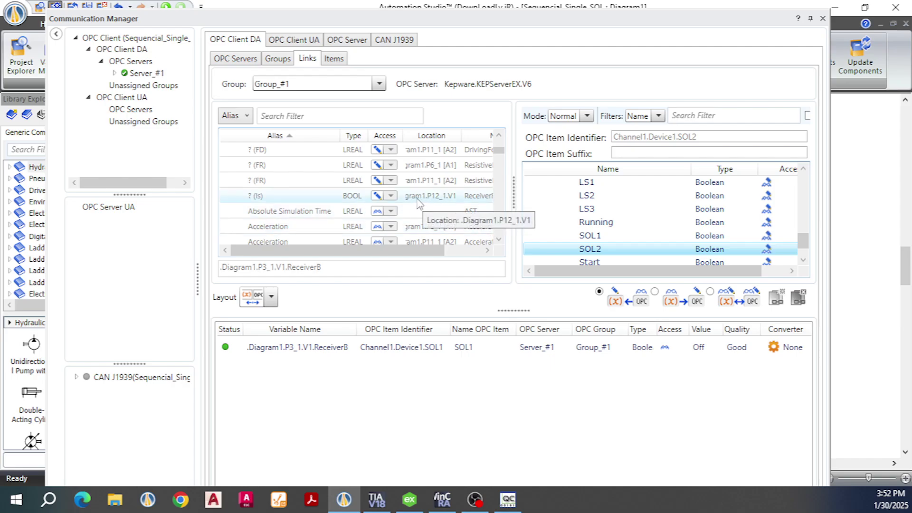
left_click(446, 199)
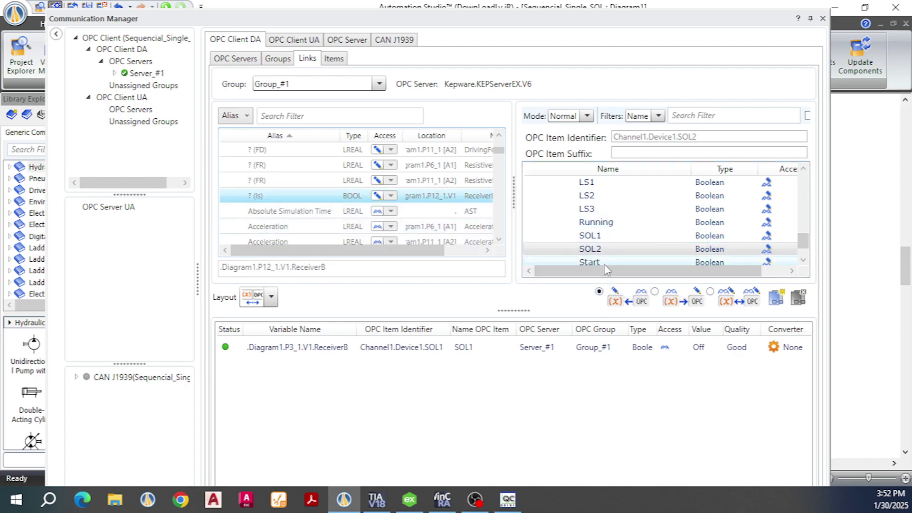
left_click(590, 251)
left_click(753, 397)
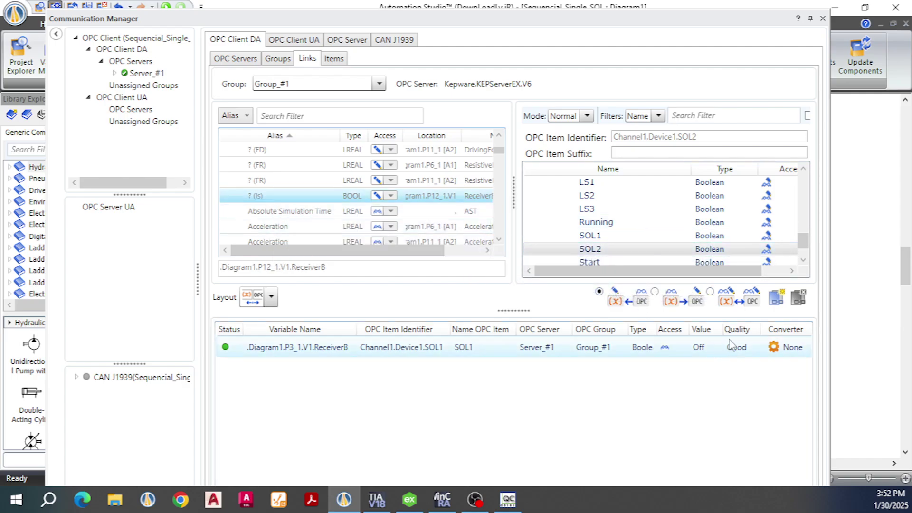
left_click(777, 298)
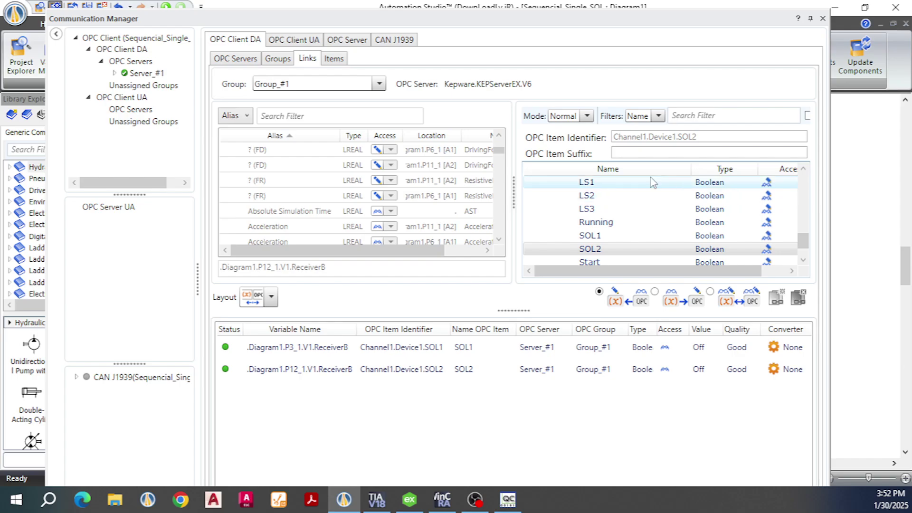
Link the LS1 sensor variable to Channel1.Device1.LS1, with the direction set to write from the variable to OPC
left_click(587, 183)
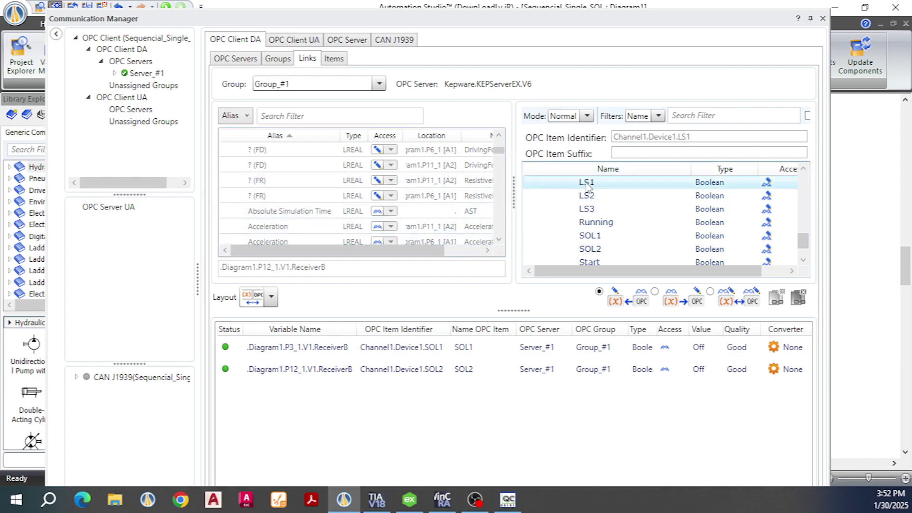
left_click_drag(499, 151, 503, 189)
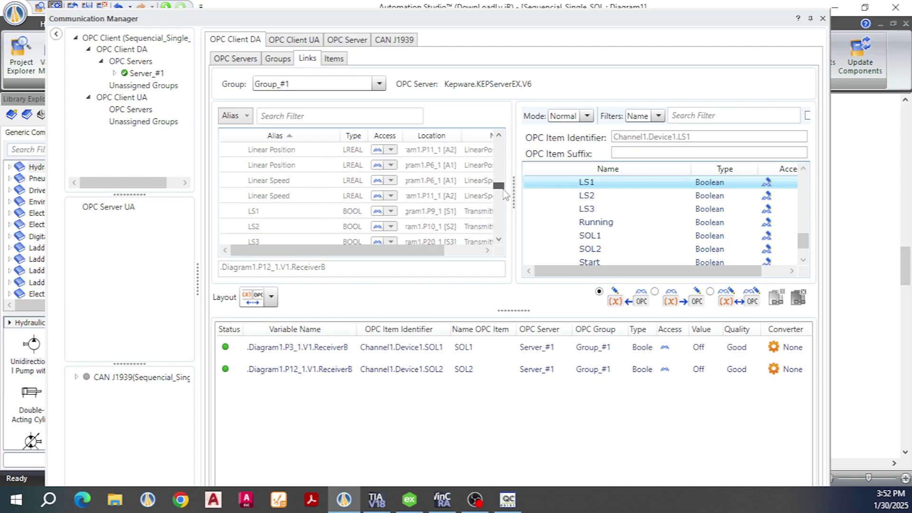
left_click(280, 212)
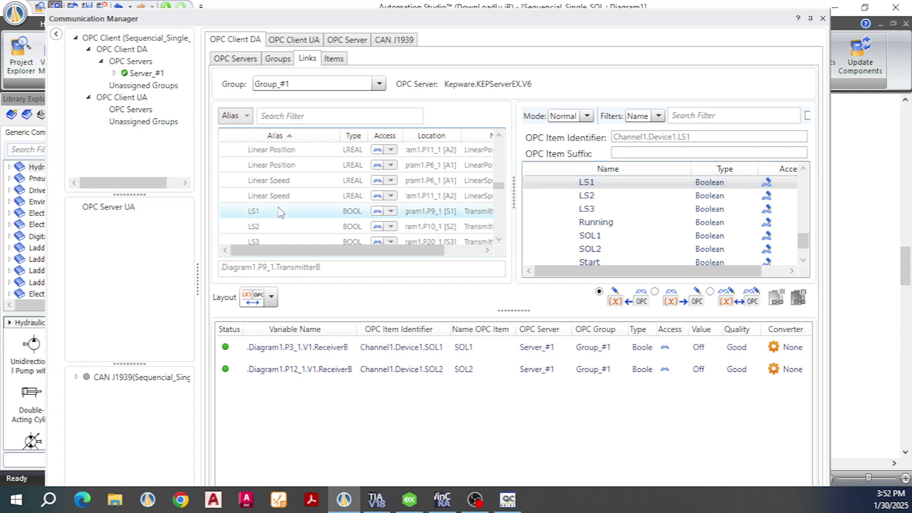
left_click(655, 292)
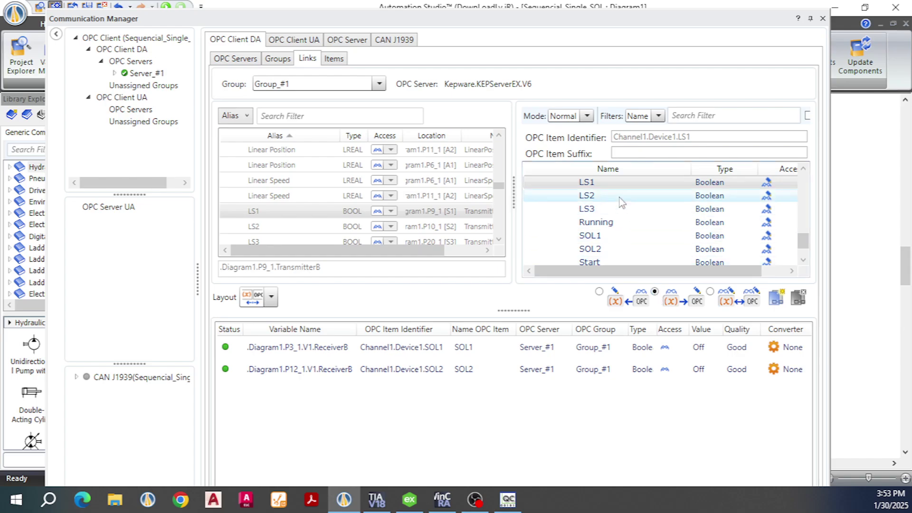
left_click(307, 216)
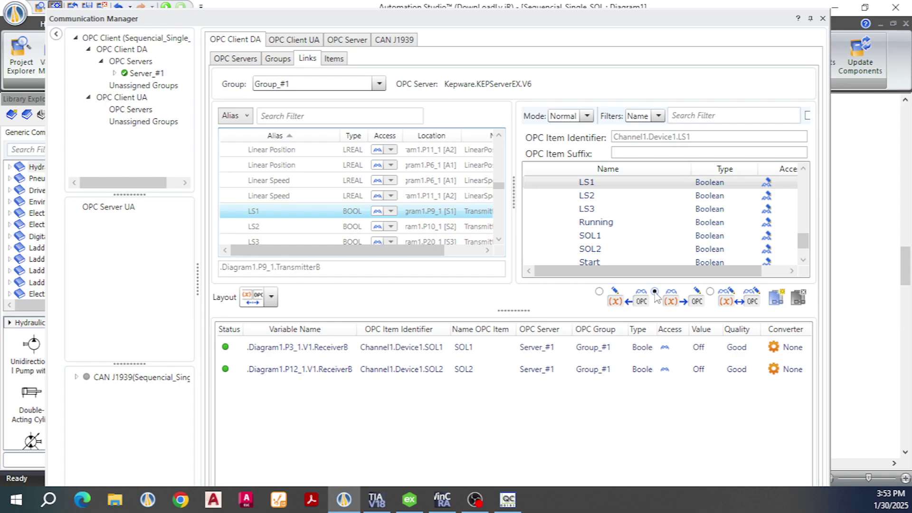
left_click(775, 300)
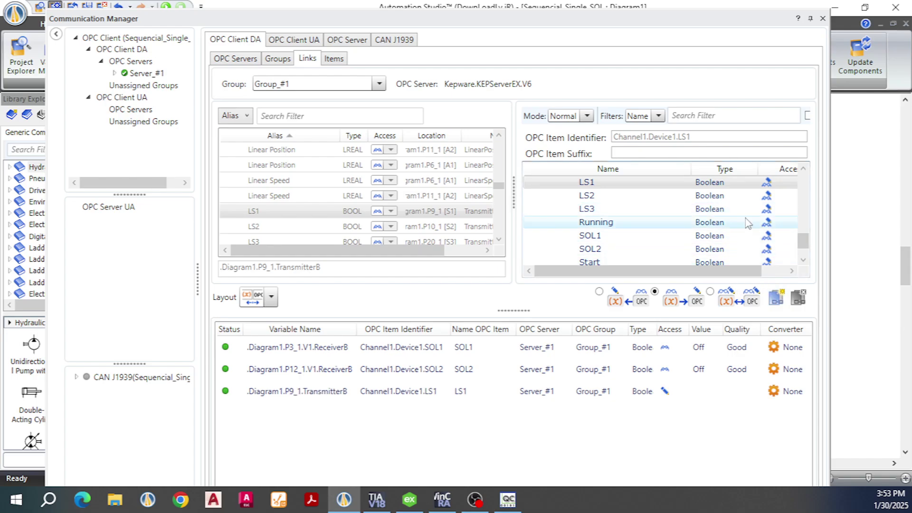
Link the LS2 sensor variable to Channel1.Device1.LS2, writing from the variable to OPC
left_click(588, 195)
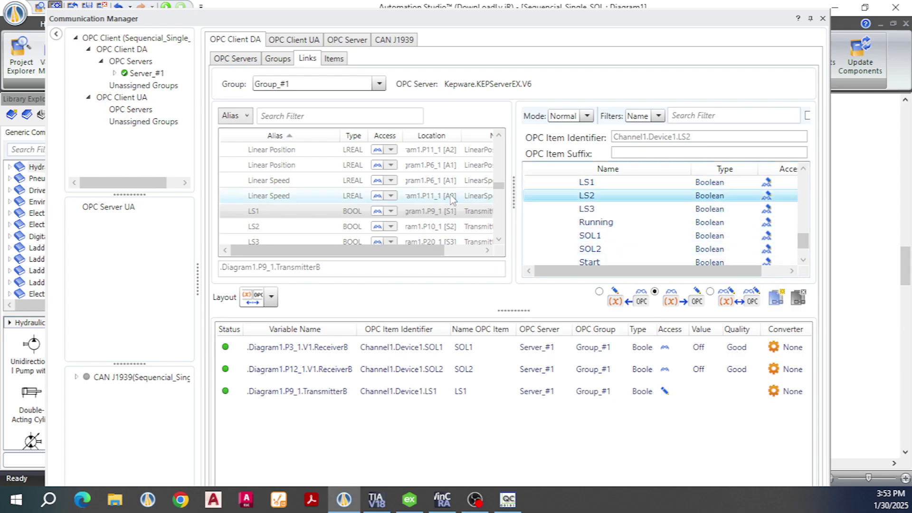
left_click(317, 228)
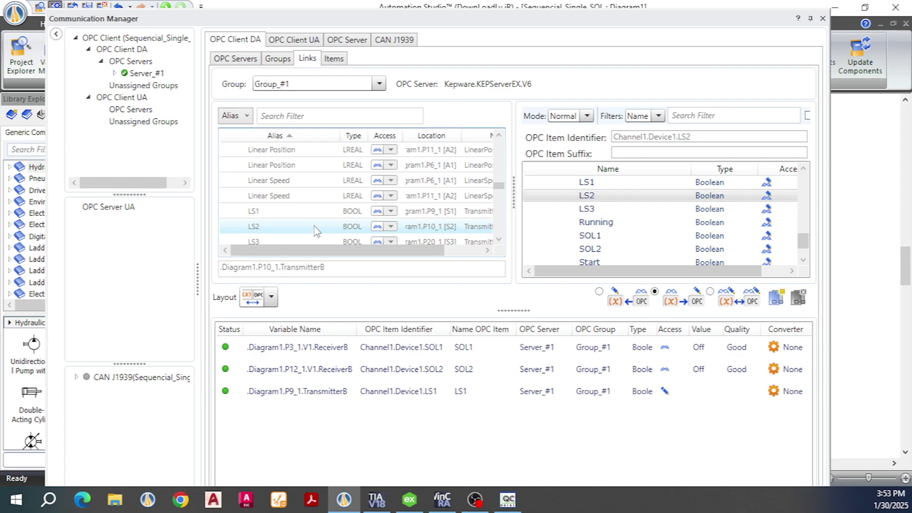
left_click(635, 197)
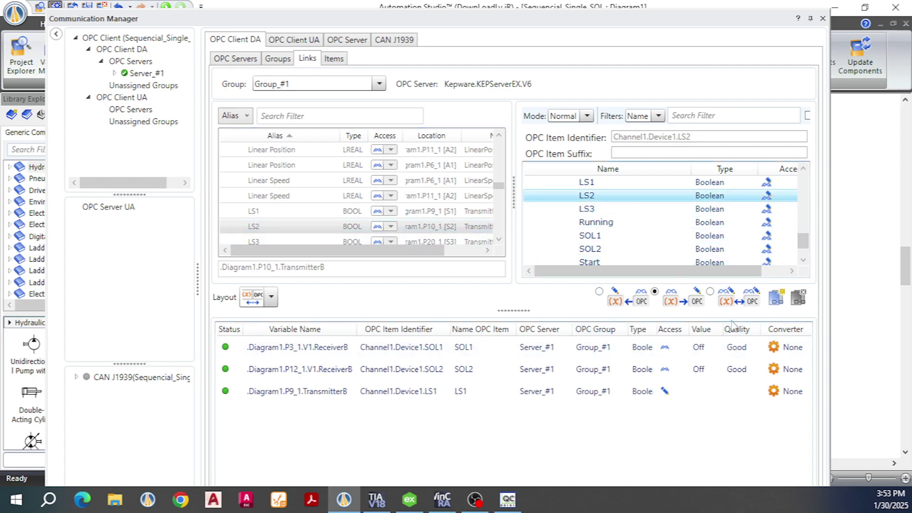
left_click(775, 298)
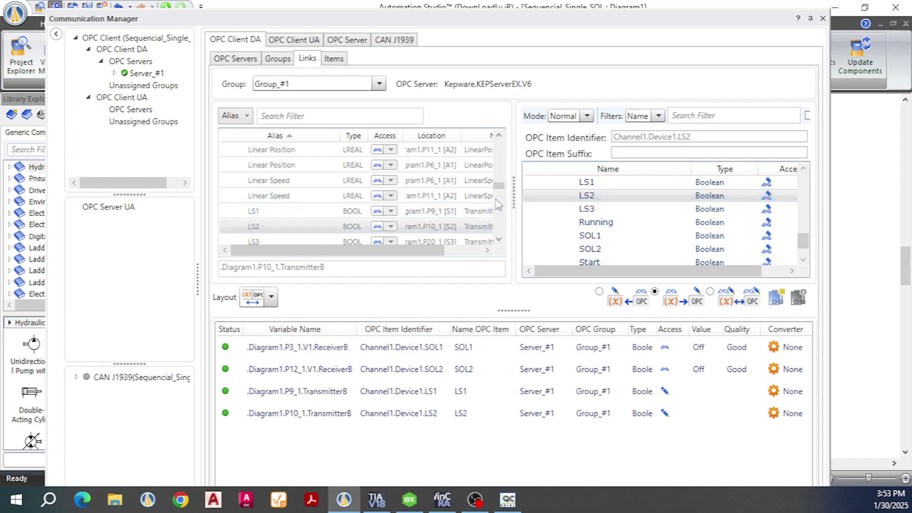
Link the LS3 sensor variable to Channel1.Device1.LS3, writing to OPC, and close Communication Manager
left_click(499, 239)
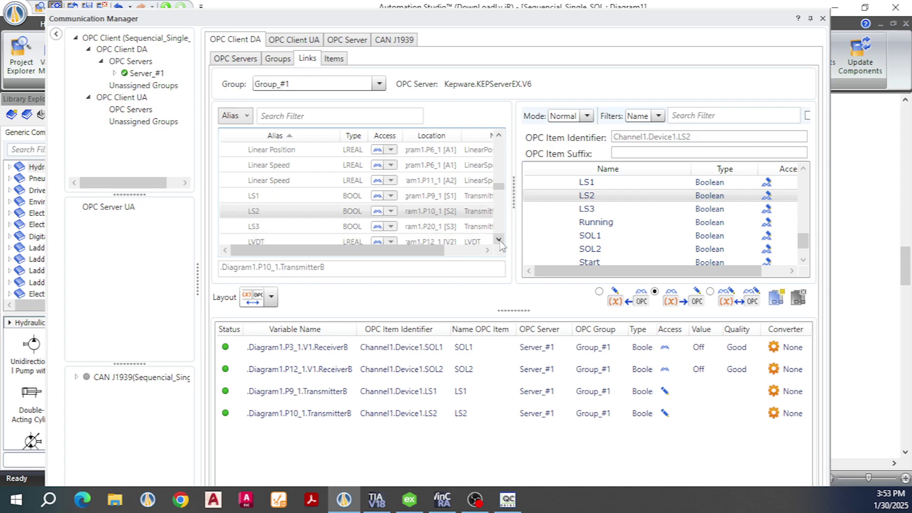
left_click(288, 229)
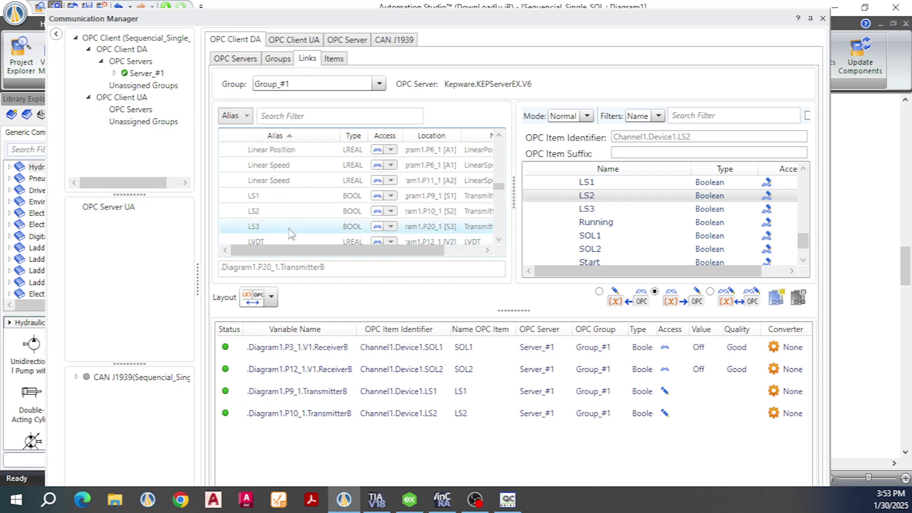
left_click(591, 210)
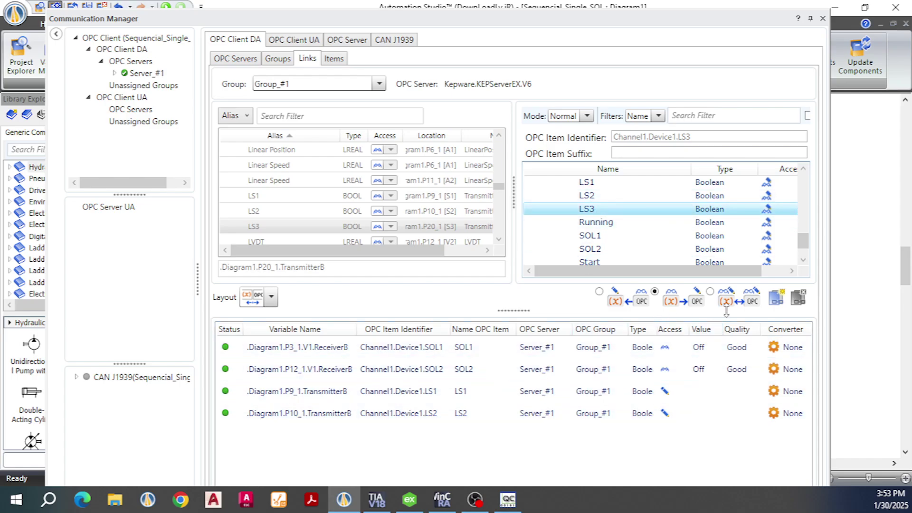
left_click(775, 298)
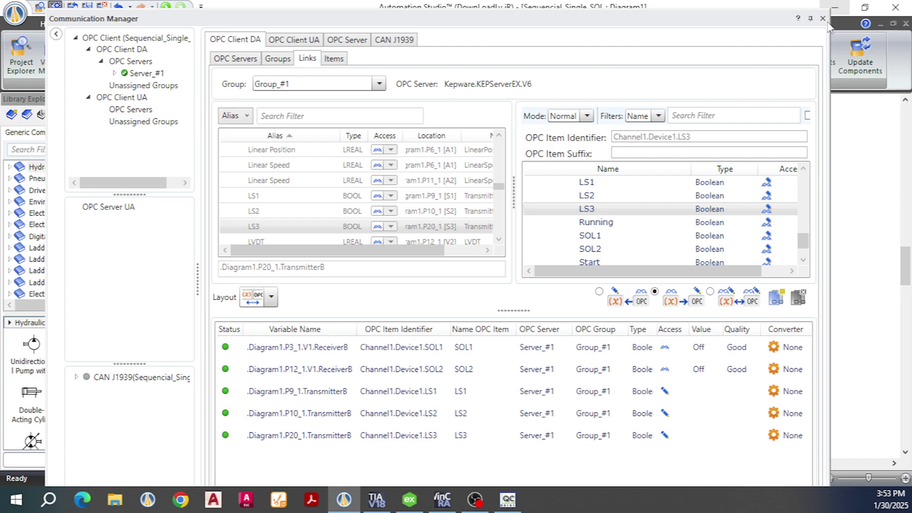
left_click(823, 20)
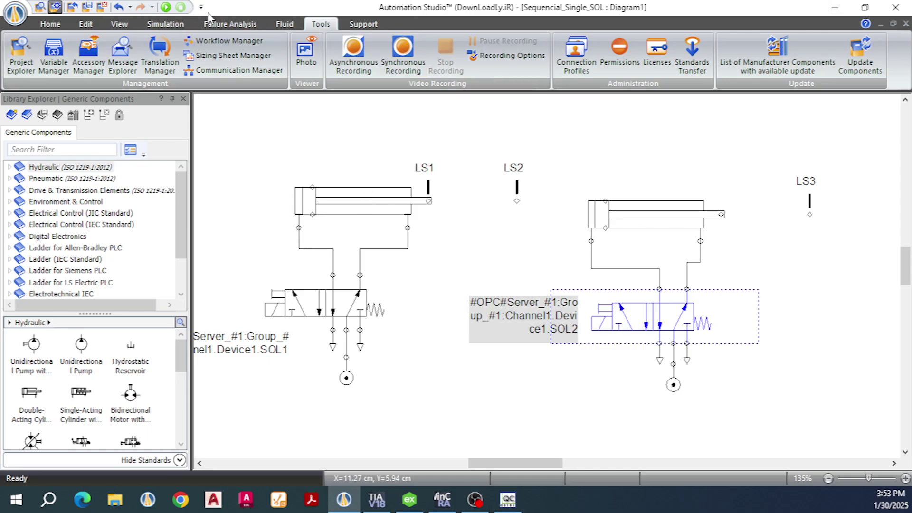
Start the simulation of the sequence diagram and switch to the PLC program in TIA Portal
left_click(166, 8)
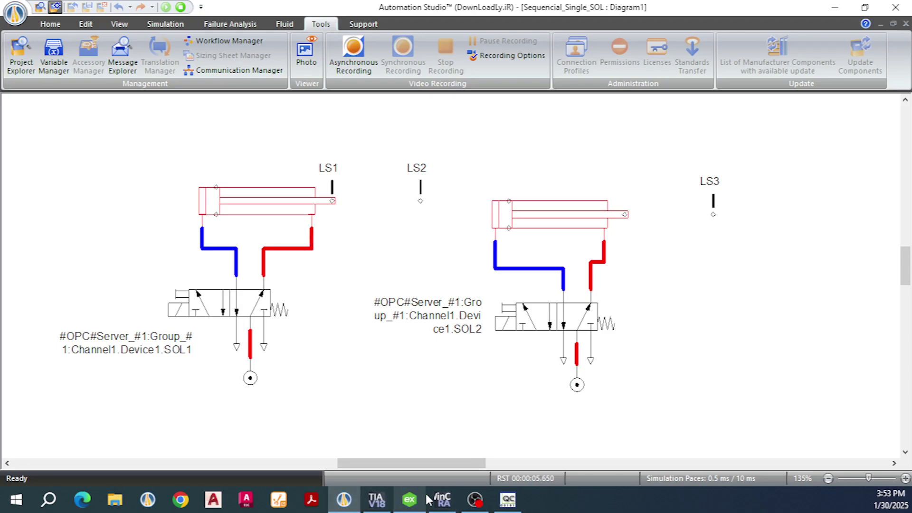
left_click(377, 500)
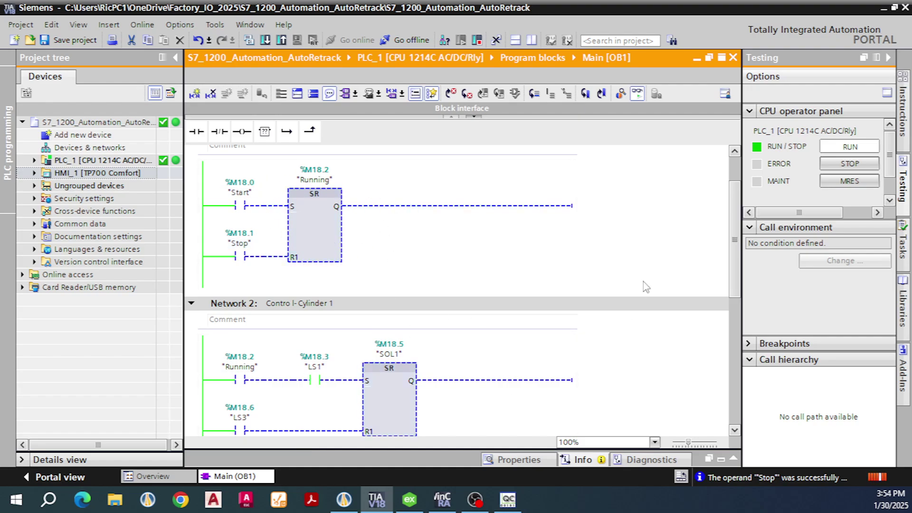
Review the networks in Main [OB1], and start the cylinder sequence from the WinCC Runtime HMI
scroll(734, 200, "up", 3)
scroll(737, 200, "down", 2)
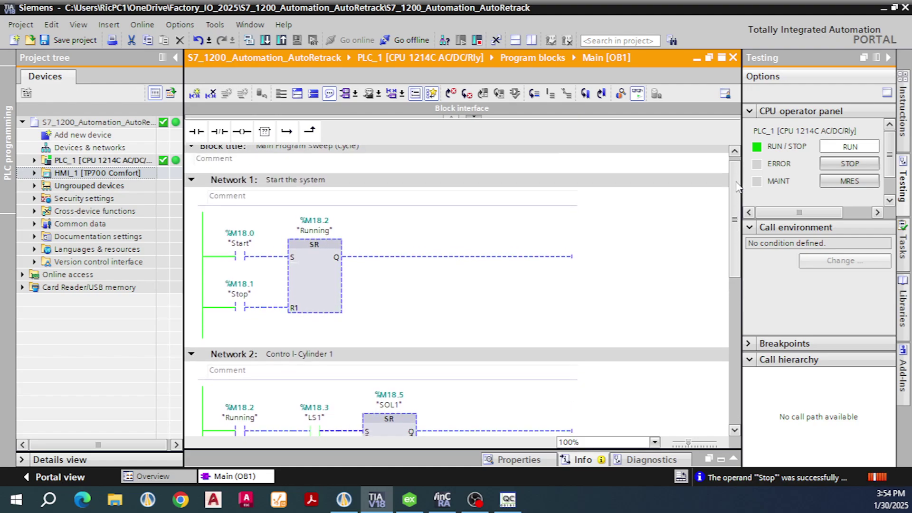
left_click_drag(736, 201, 733, 254)
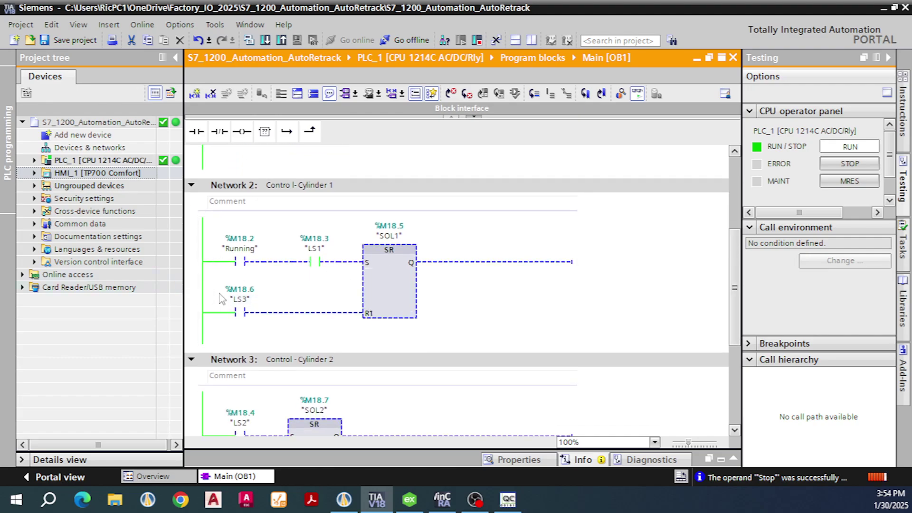
left_click_drag(734, 252, 731, 184)
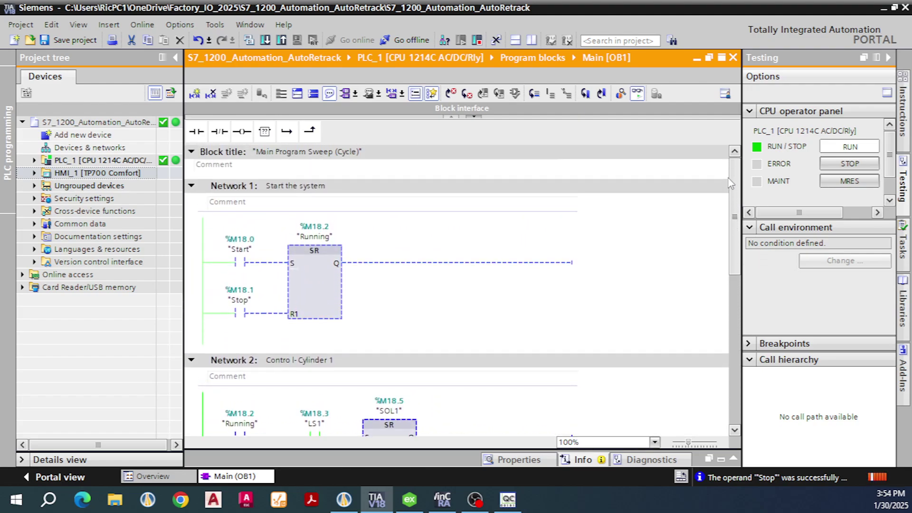
left_click(442, 499)
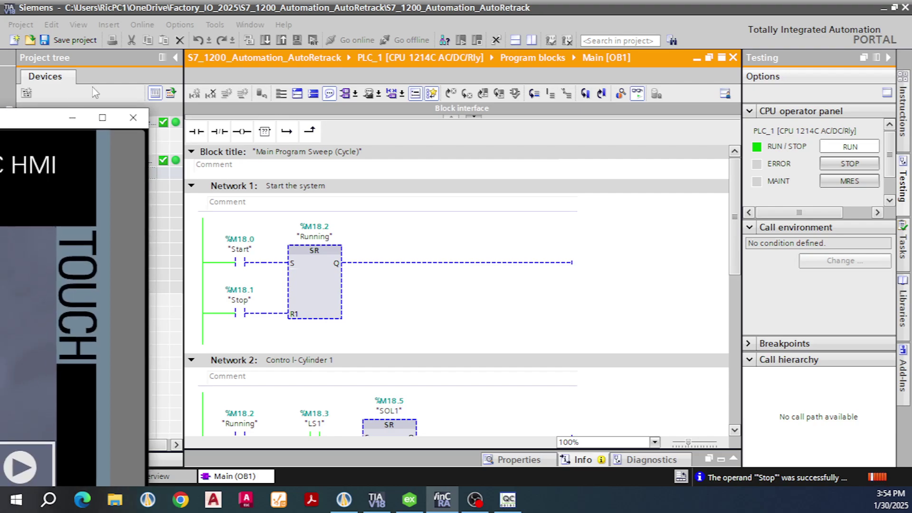
left_click_drag(13, 122, 603, 27)
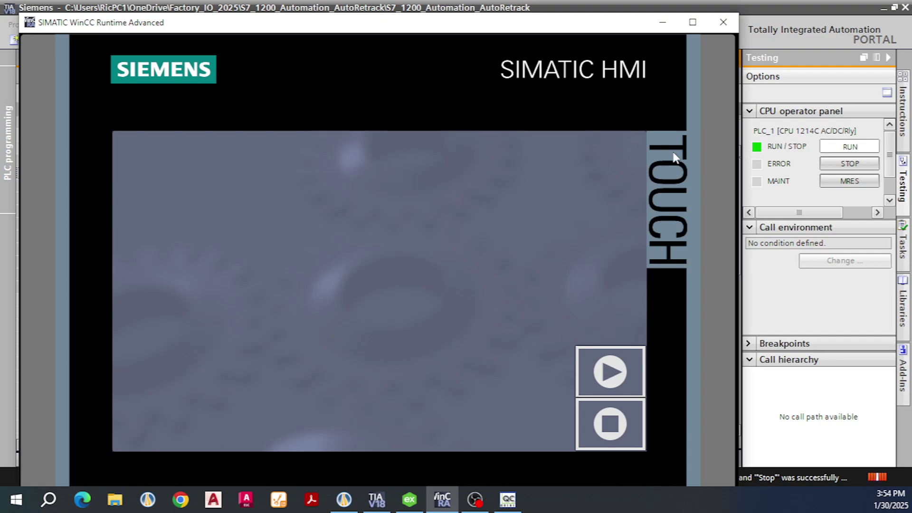
left_click(612, 377)
left_click(663, 26)
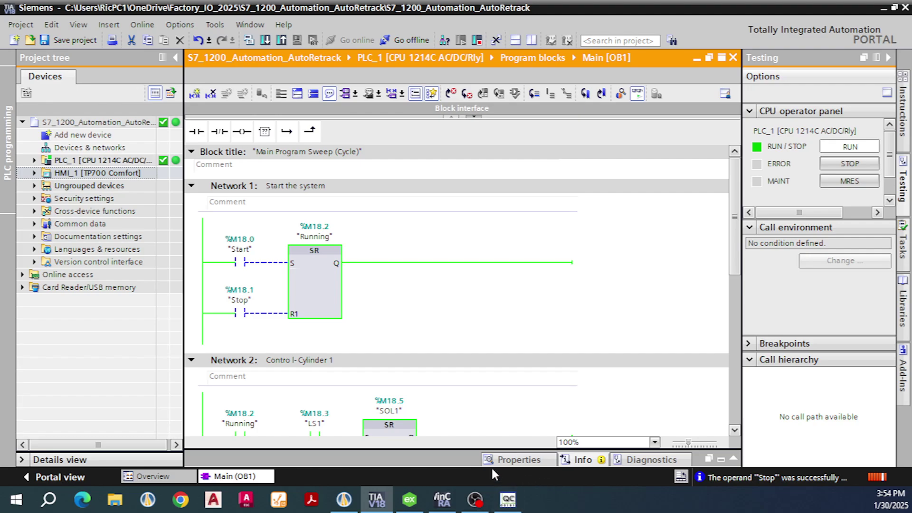
Check the live values of the SOL1, LS3, LS2 and LS1 tags in OPC Quick Client while the sequence runs
left_click(507, 499)
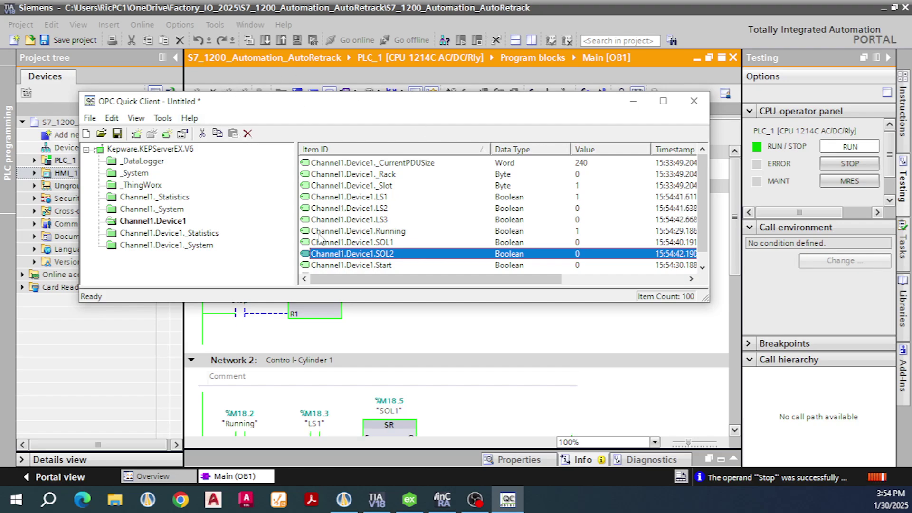
left_click(375, 243)
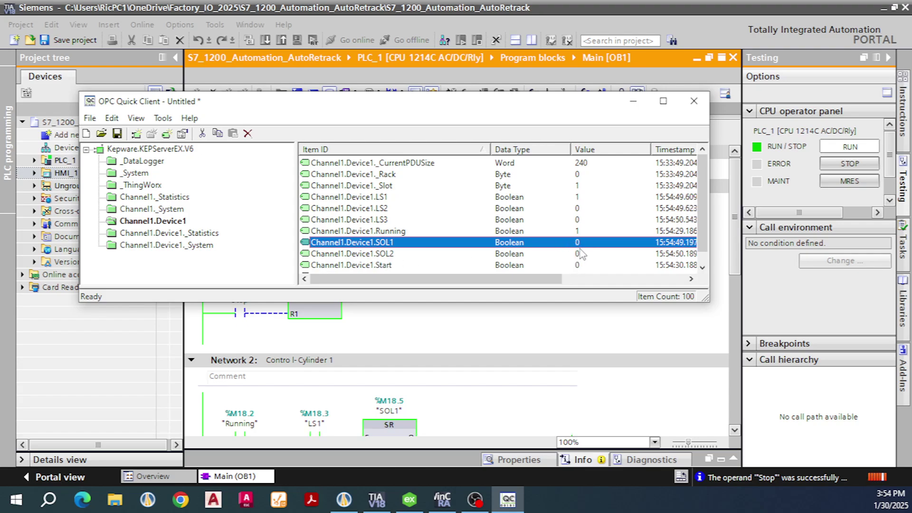
left_click(540, 221)
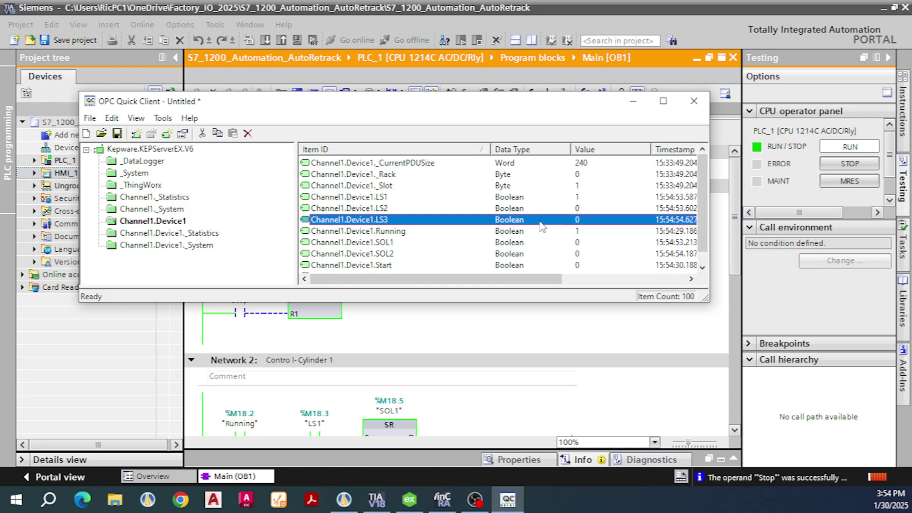
left_click(540, 210)
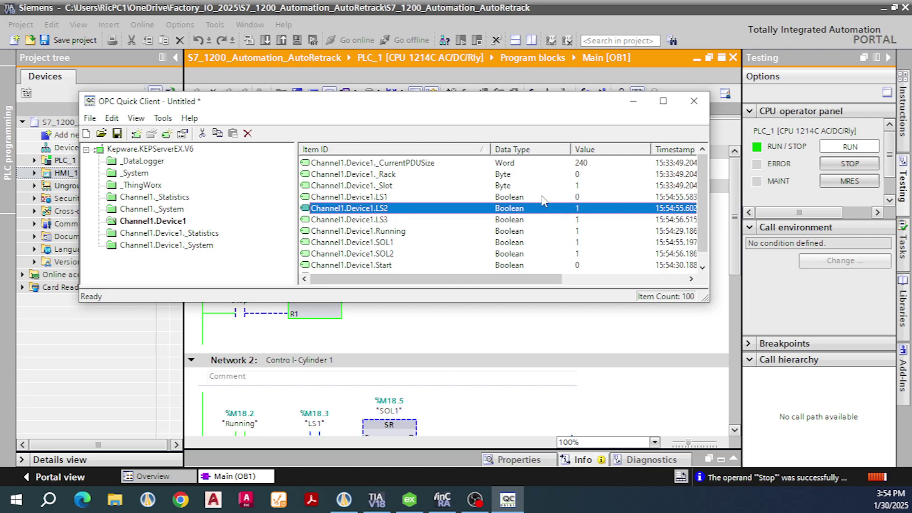
left_click(543, 199)
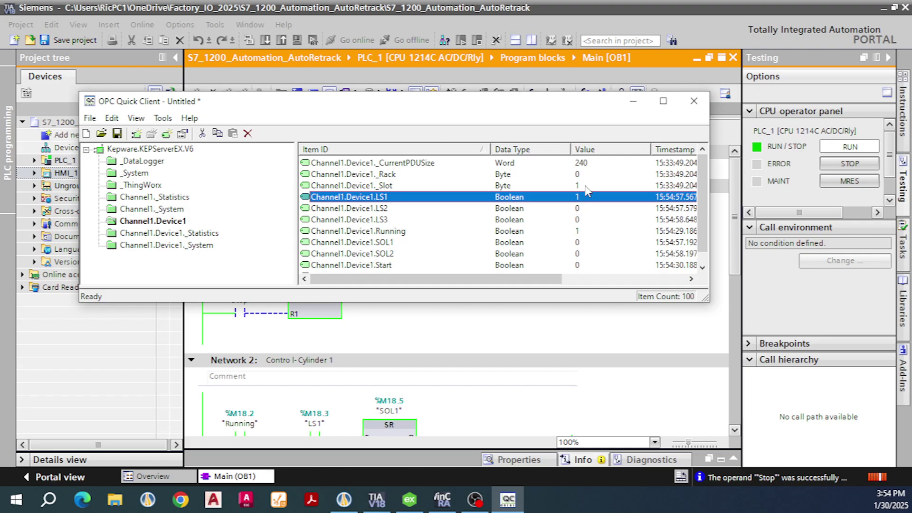
left_click(633, 101)
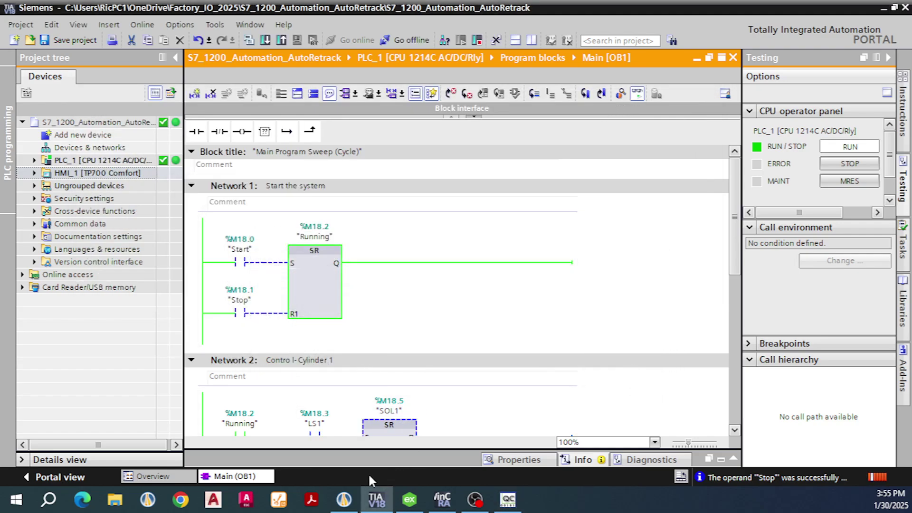
Switch to the Automation Studio diagram to watch the cylinders, and stop the sequence from the WinCC Runtime HMI
left_click(344, 499)
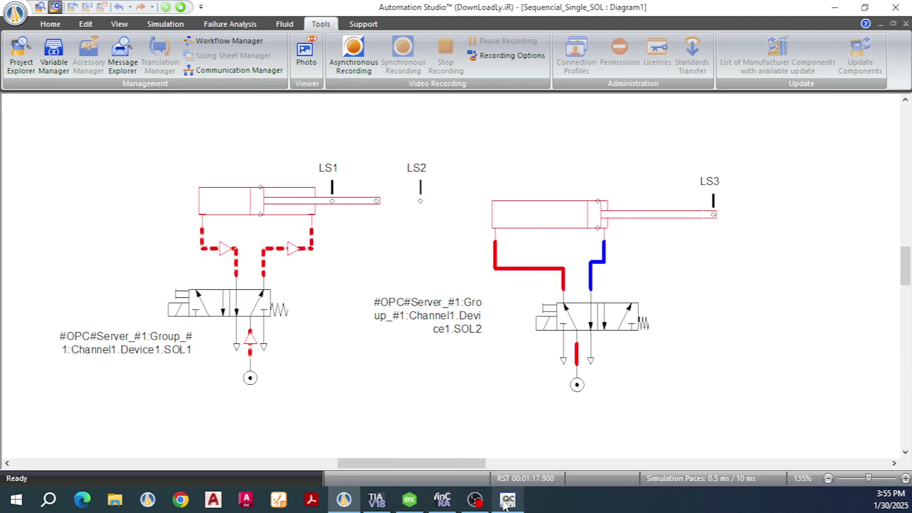
left_click(446, 503)
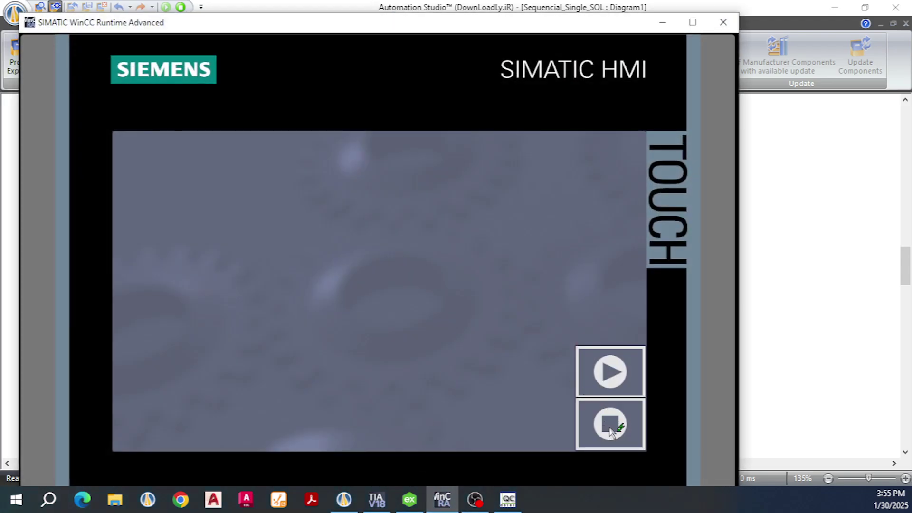
left_click(611, 430)
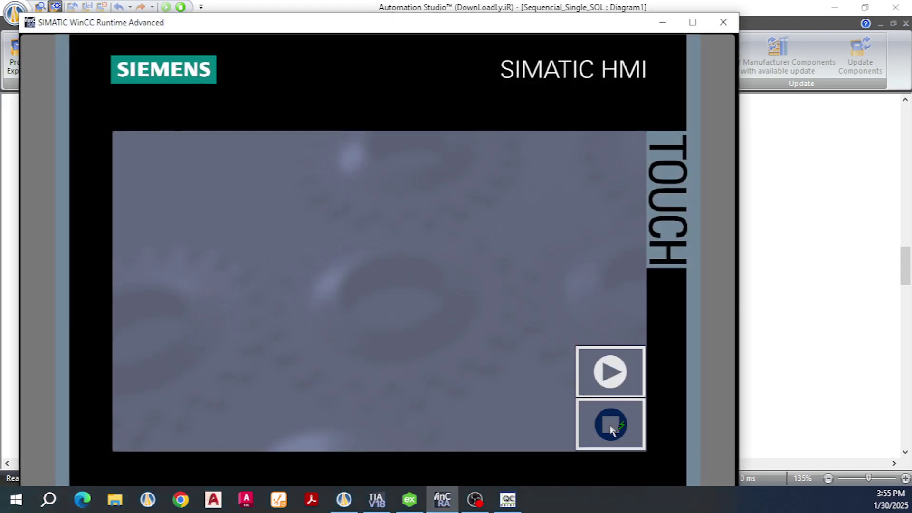
left_click(662, 23)
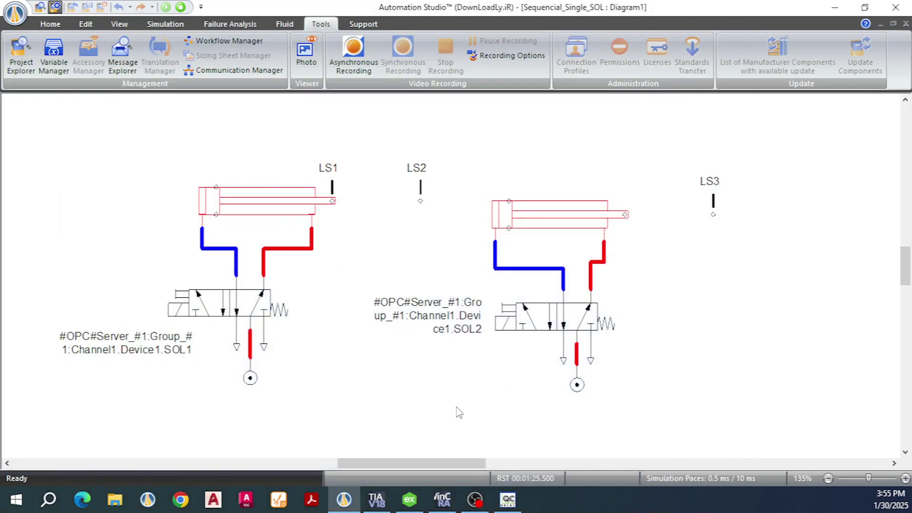
Check the sensor and solenoid tag values in OPC Quick Client with the sequence stopped, and minimise the client
left_click(508, 499)
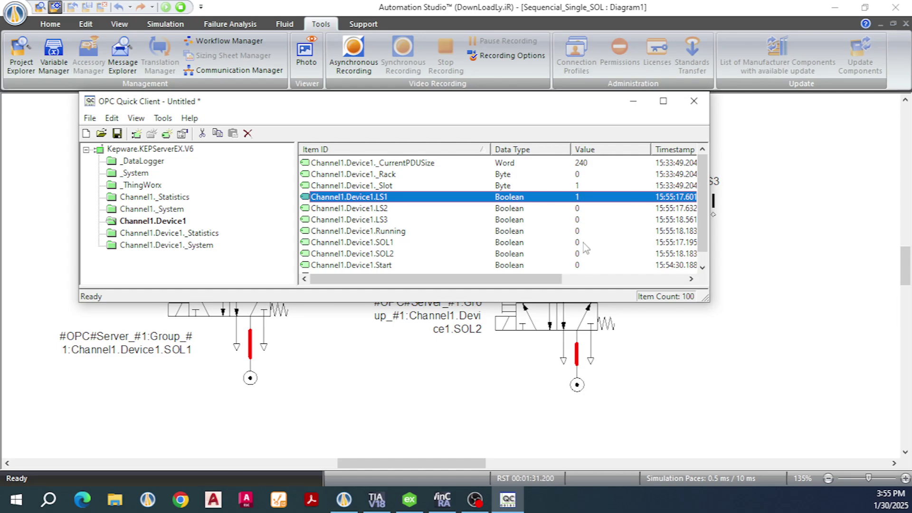
left_click(578, 209)
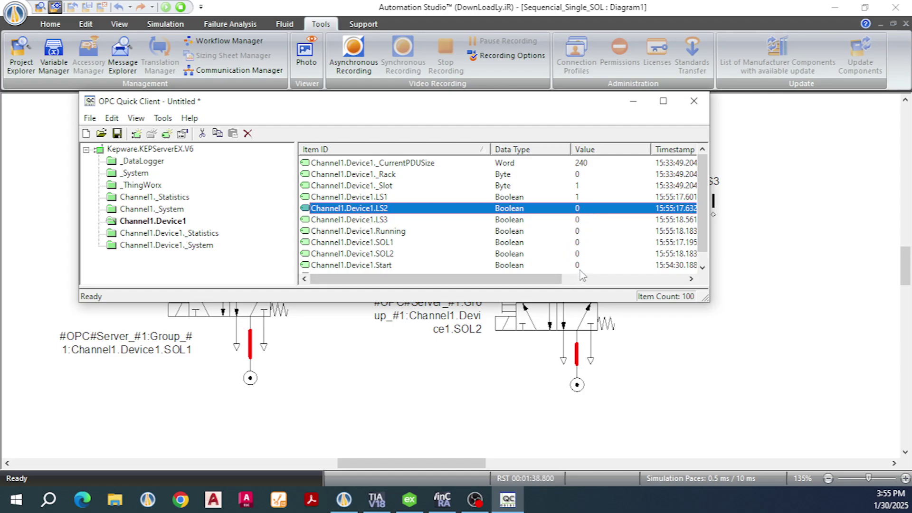
left_click(633, 100)
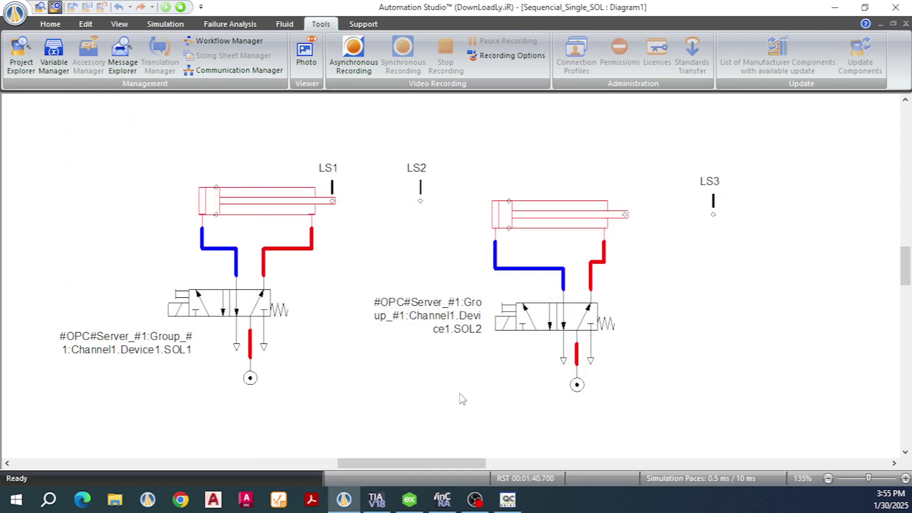
Restart the cylinder sequence from the WinCC Runtime HMI and return to the Automation Studio diagram
left_click(442, 499)
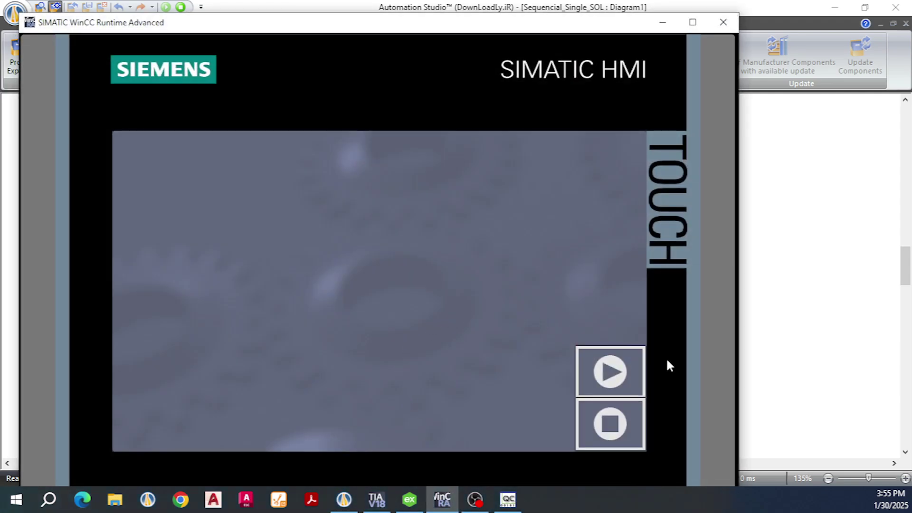
left_click(612, 374)
left_click(667, 20)
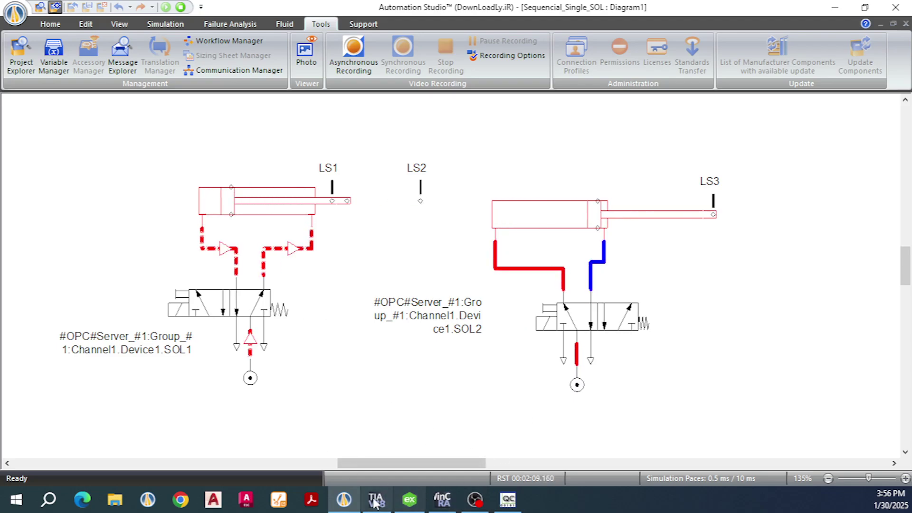
Stop the restarted cylinder sequence from the WinCC Runtime HMI and return to the simulated diagram
left_click(442, 499)
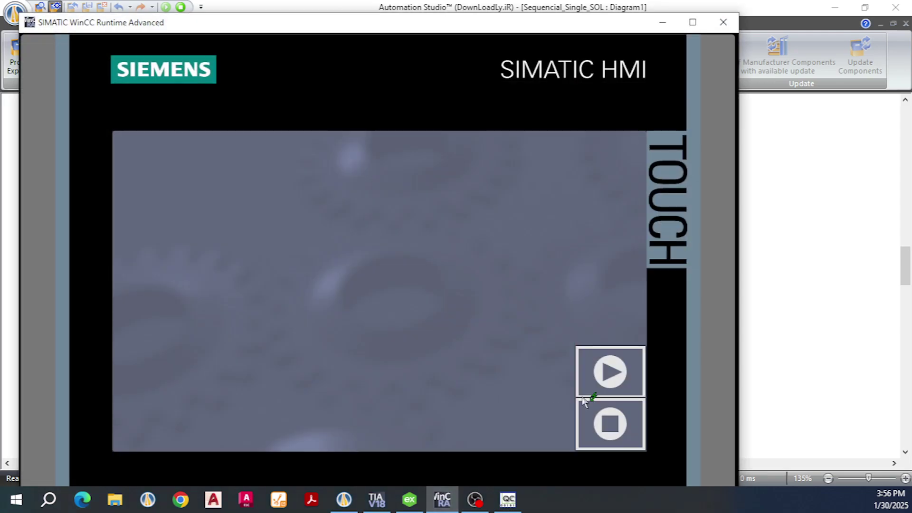
left_click(608, 427)
left_click(663, 23)
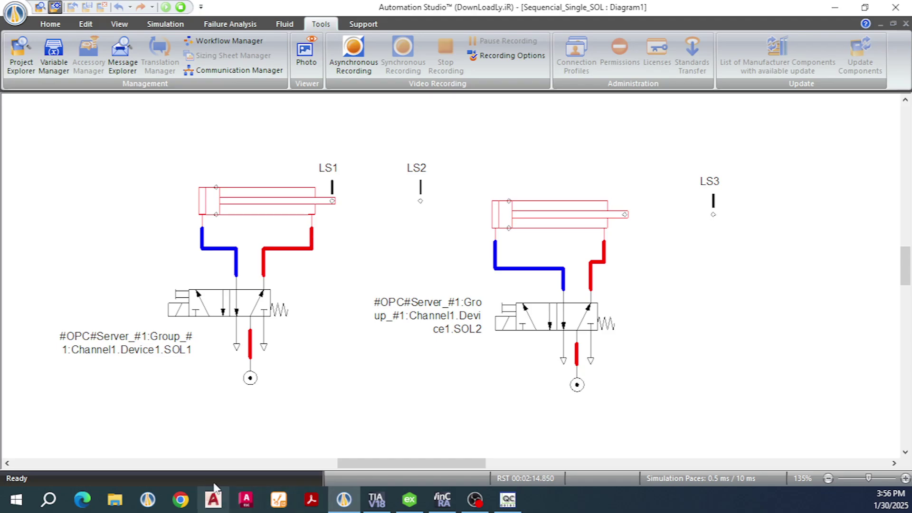
mouse_move(475, 499)
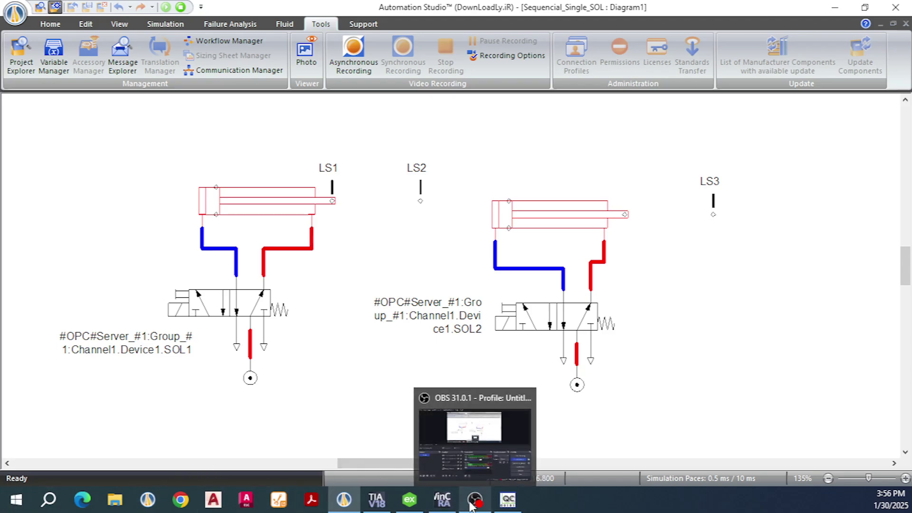